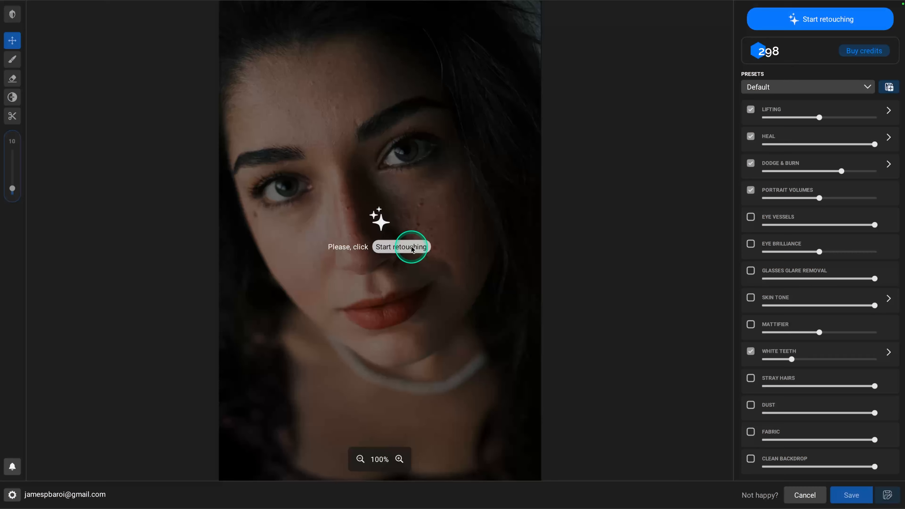
# Retouch the dark-lit portrait with the Default preset and bring up the preset list
pyautogui.click(411, 247)
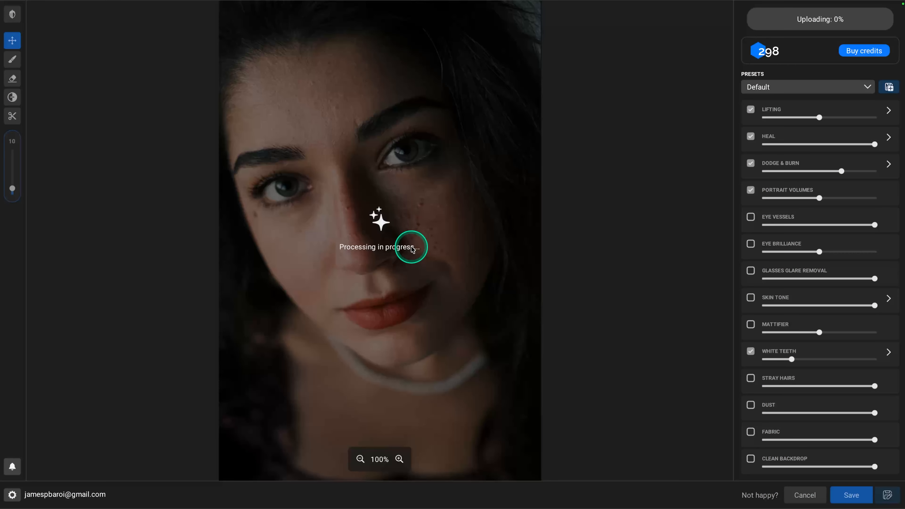
pyautogui.click(653, 151)
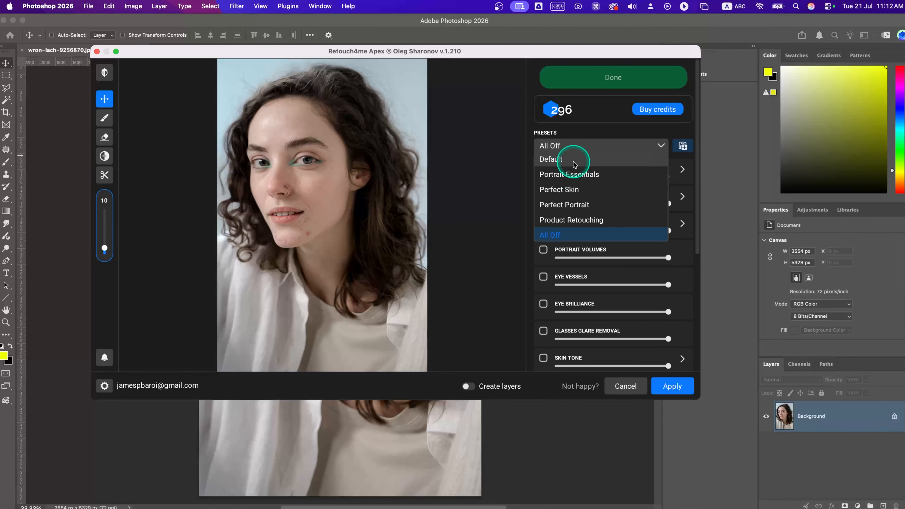
# Keep the Default preset and apply the retouch to Photoshop as separate layers
pyautogui.click(574, 160)
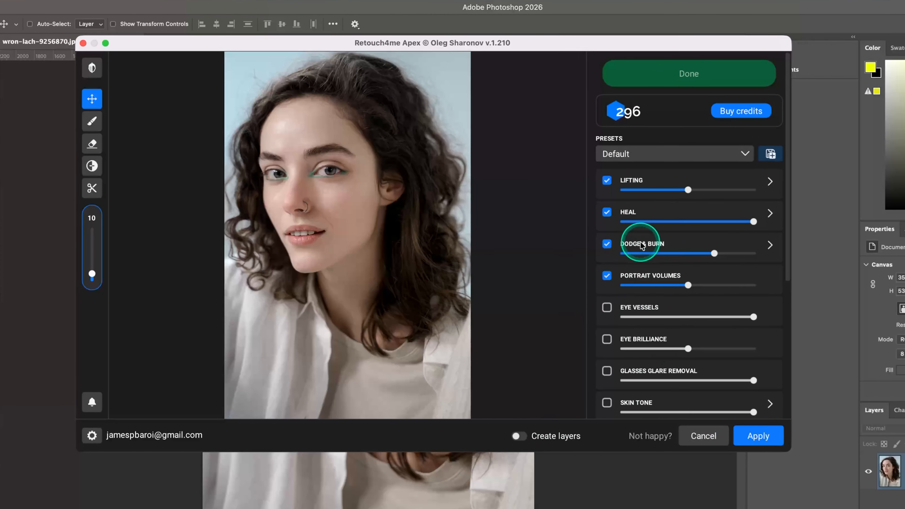
pyautogui.scroll(-5, 599, 250)
pyautogui.click(491, 407)
pyautogui.click(782, 448)
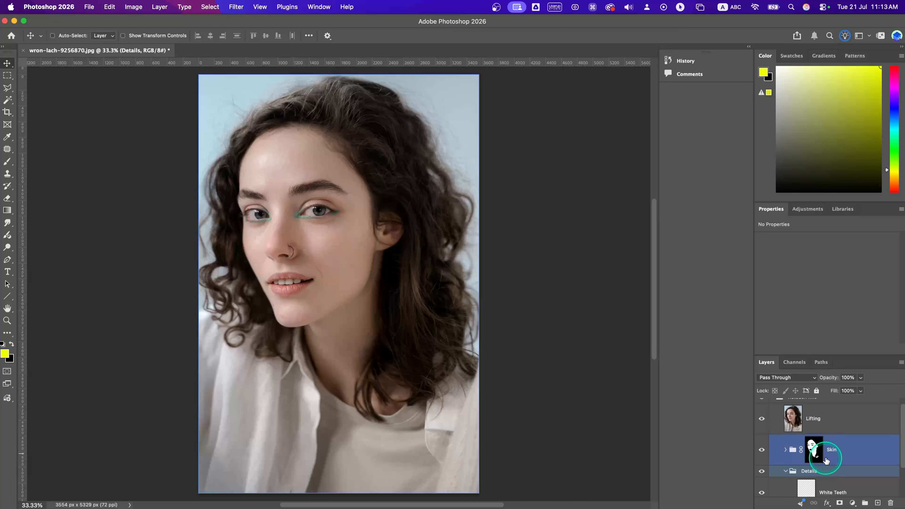
# Collapse the Retouch4me layer group and toggle its visibility to compare with the original
pyautogui.scroll(1, 828, 459)
pyautogui.moveTo(809, 356); pyautogui.dragTo(810, 236)
pyautogui.click(772, 285)
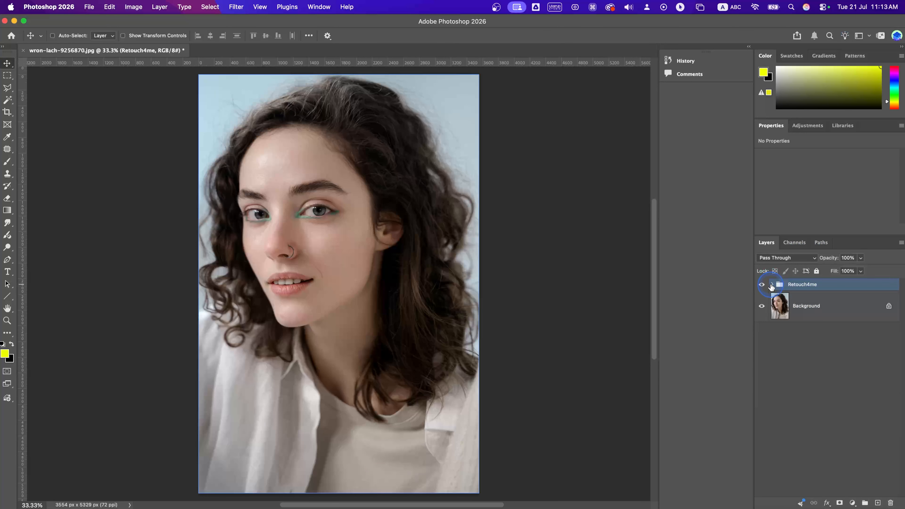
pyautogui.click(762, 285)
pyautogui.click(762, 285)
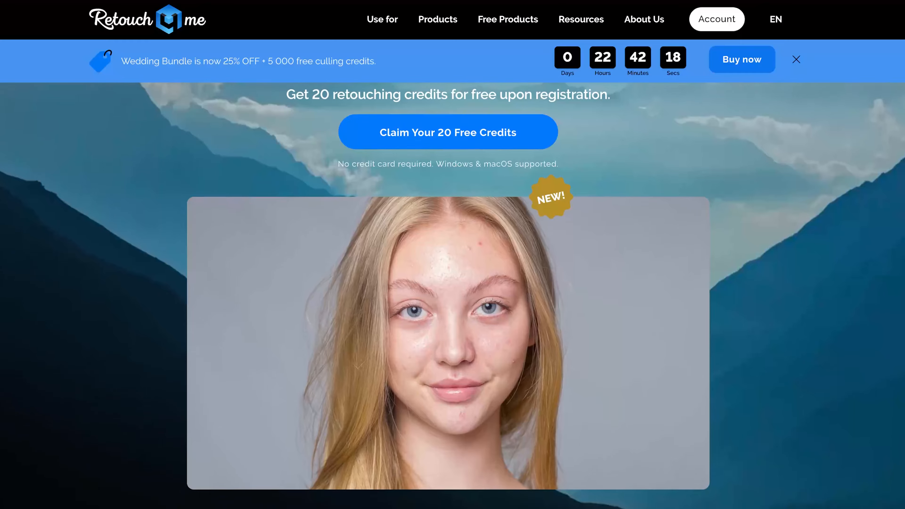
# Scroll the Apex web page past the feature icons down to the Easy workflow section
pyautogui.scroll(-3, 452, 255)
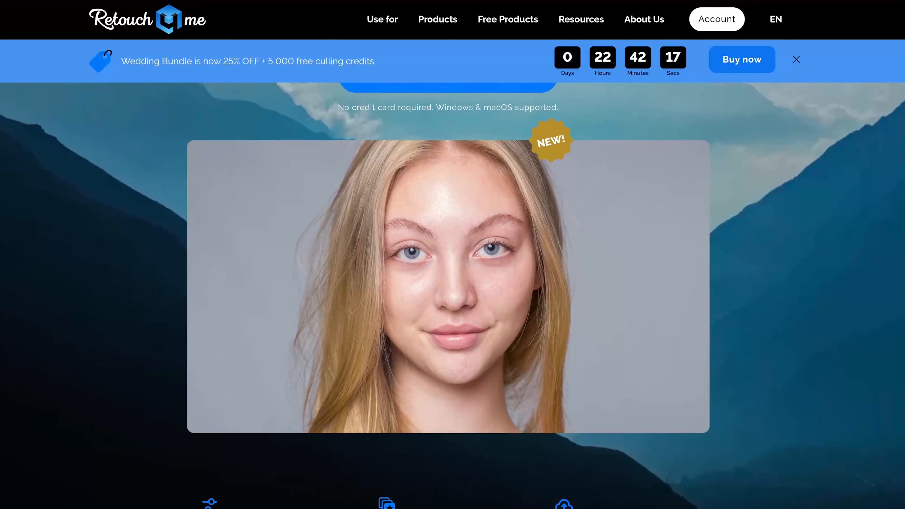
pyautogui.scroll(-3, 453, 254)
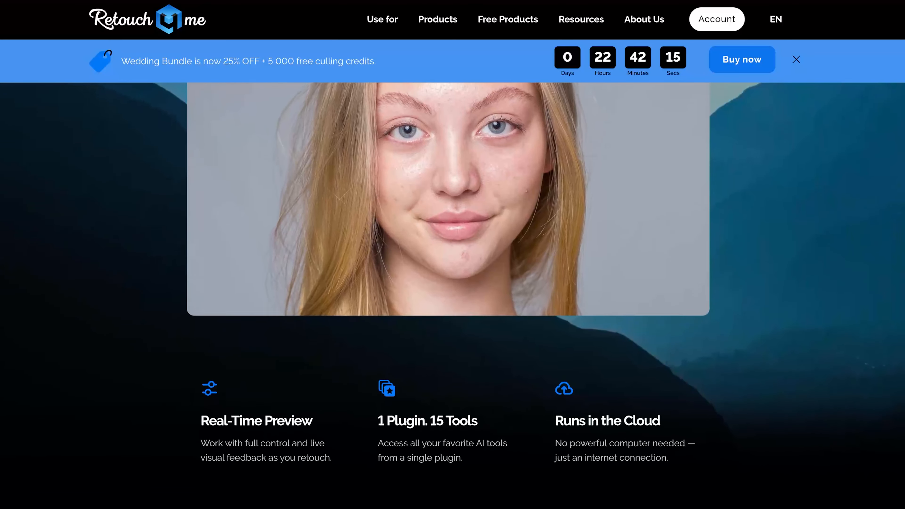
pyautogui.scroll(-3, 453, 255)
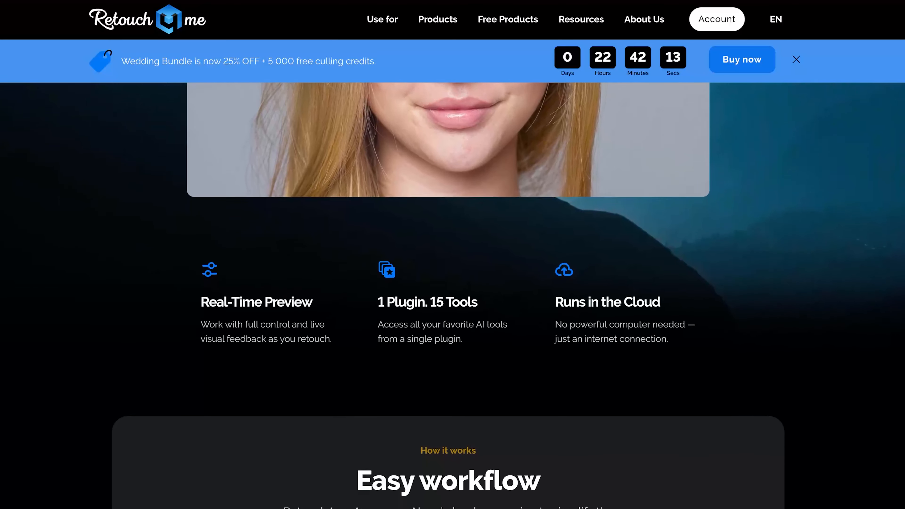
pyautogui.scroll(-3, 453, 254)
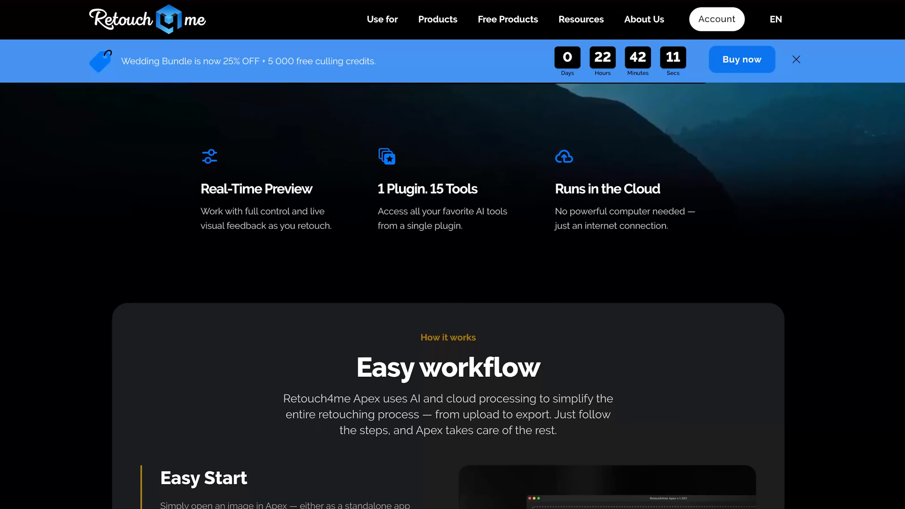
pyautogui.scroll(-3, 452, 255)
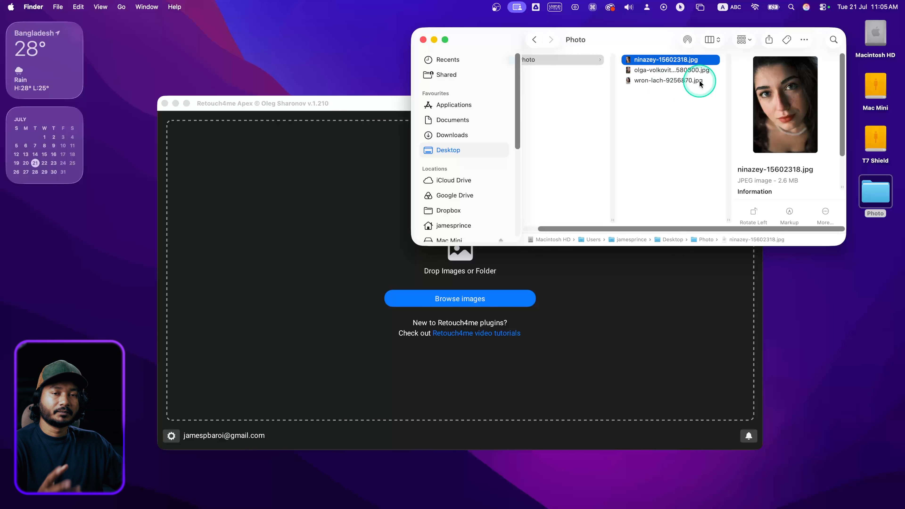
# Drag ninazey-15602318.jpg from Finder into Apex and make the Apex window full screen
pyautogui.click(681, 70)
pyautogui.click(679, 79)
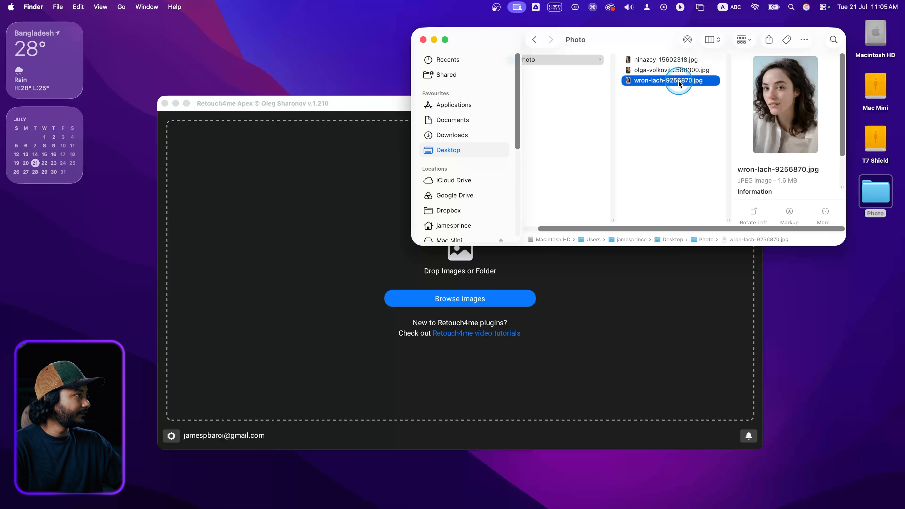
pyautogui.click(672, 70)
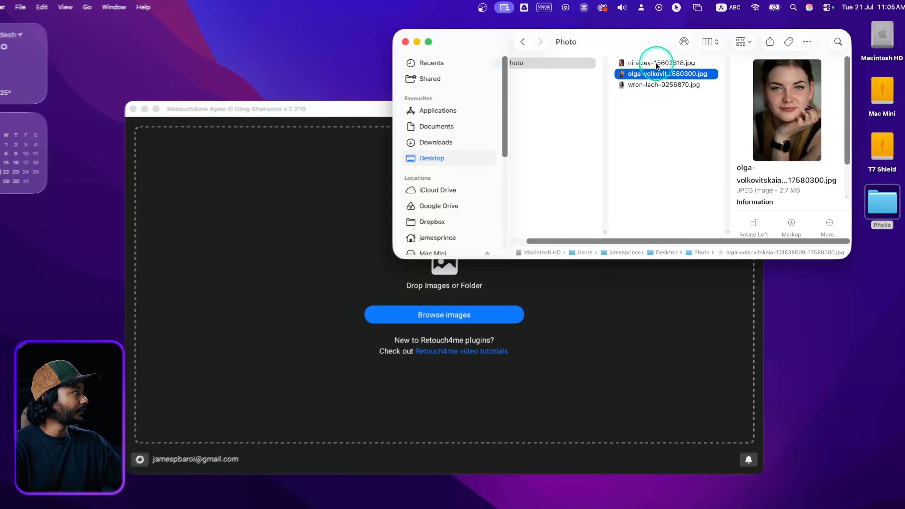
pyautogui.click(633, 61)
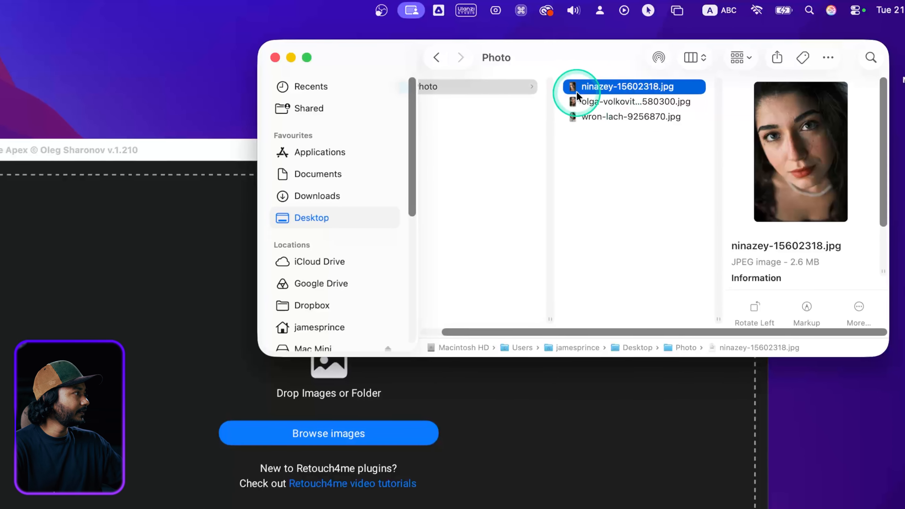
pyautogui.moveTo(576, 93)
pyautogui.mouseDown()
pyautogui.moveTo(150, 230)
pyautogui.moveTo(142, 268)
pyautogui.mouseUp()
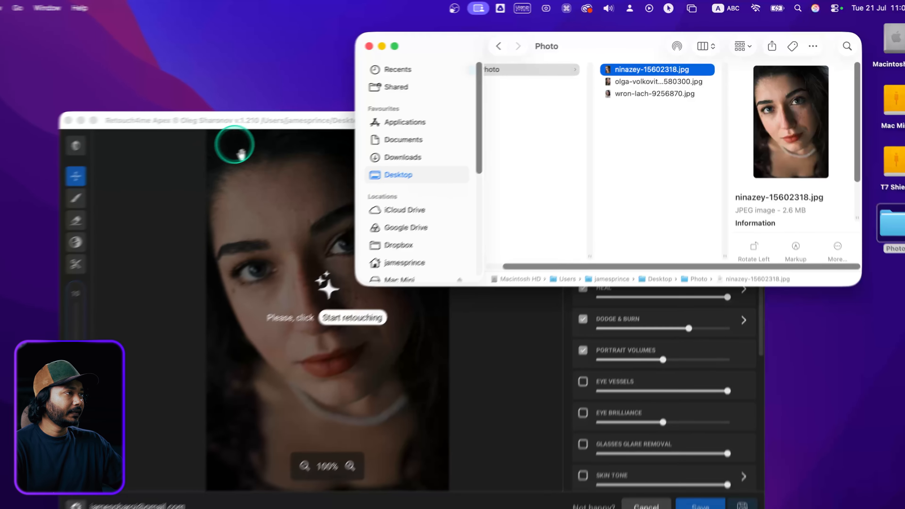
pyautogui.click(77, 153)
pyautogui.click(173, 105)
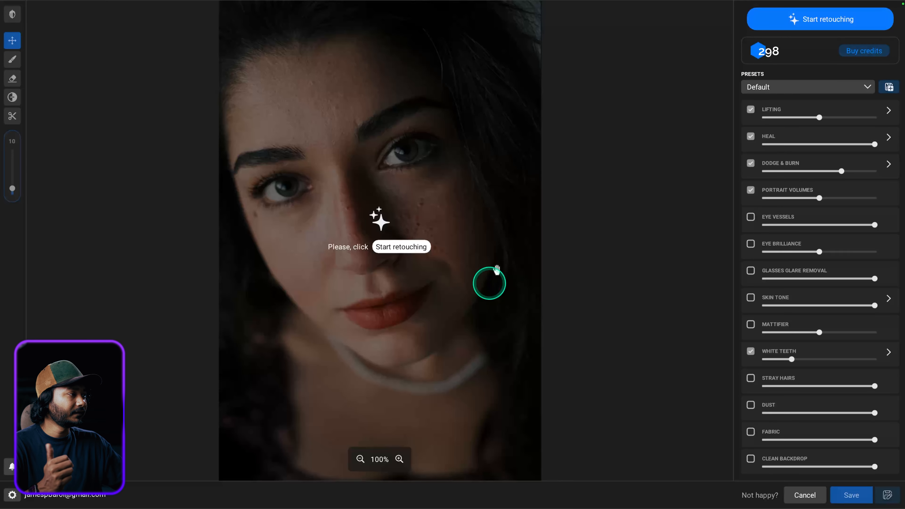
# Retouch the freckled portrait with the Default preset, then look at the Heal tool
pyautogui.click(412, 249)
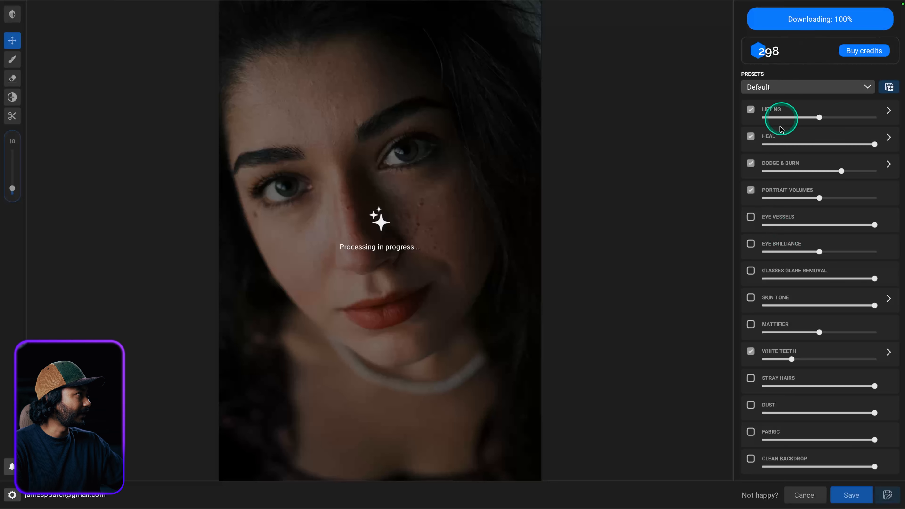
pyautogui.click(772, 138)
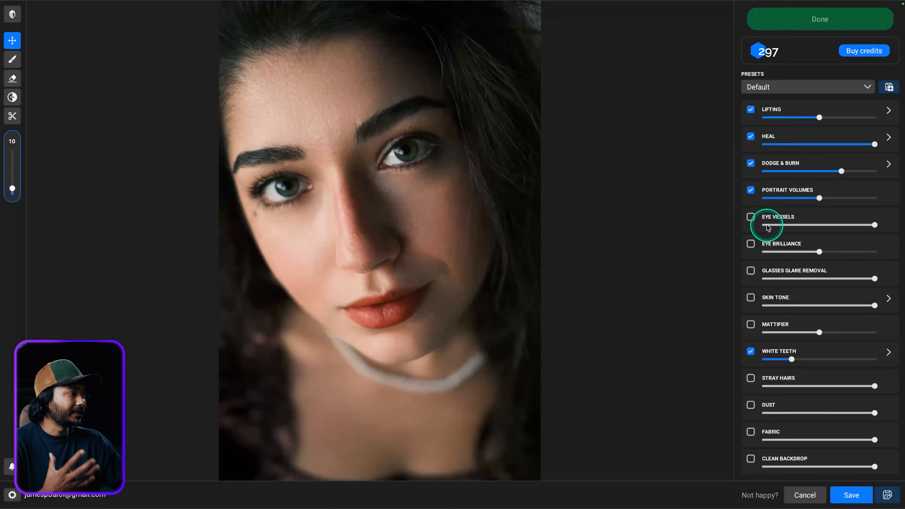
pyautogui.click(778, 88)
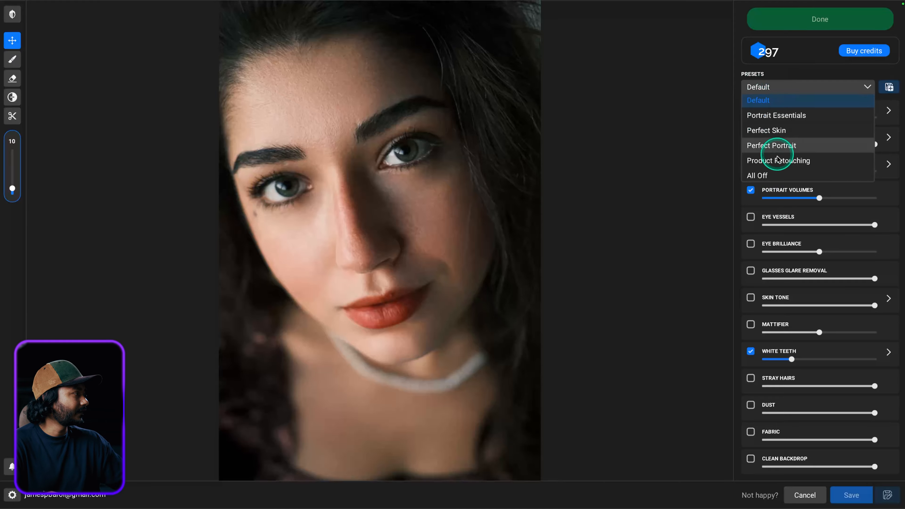
pyautogui.click(775, 176)
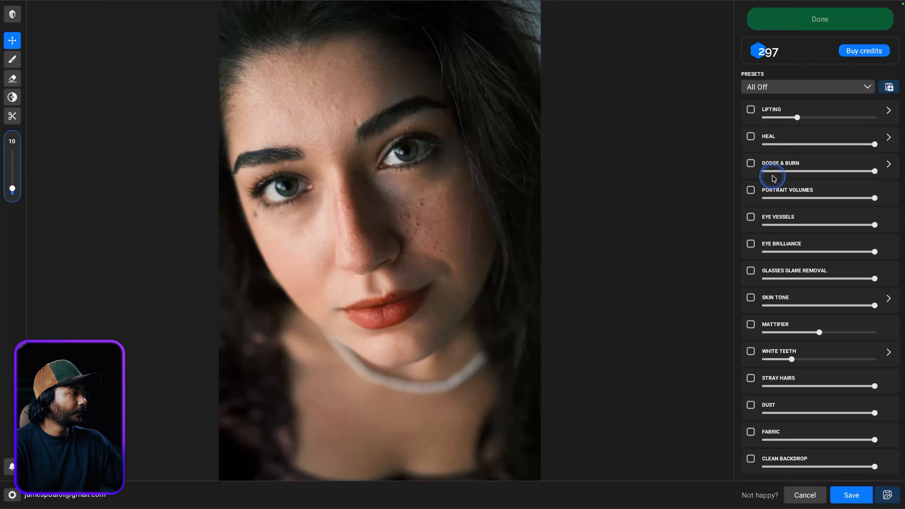
pyautogui.click(834, 94)
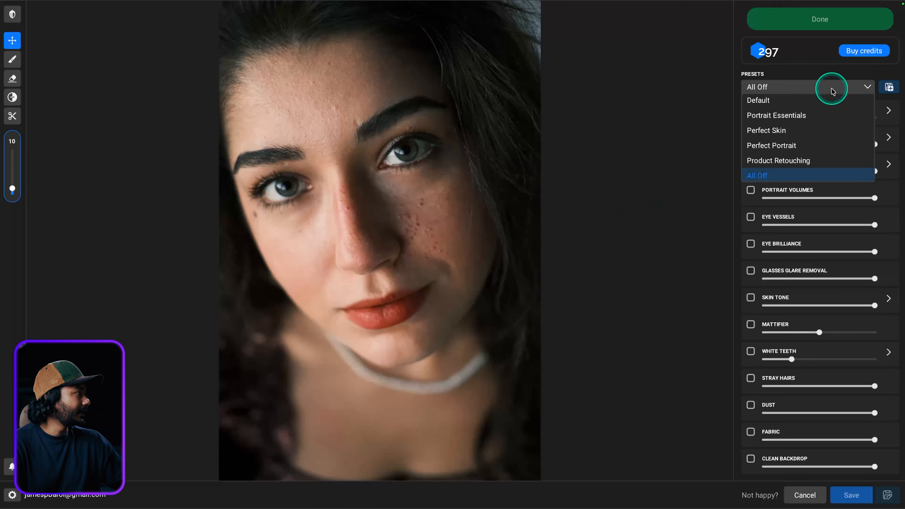
pyautogui.click(825, 102)
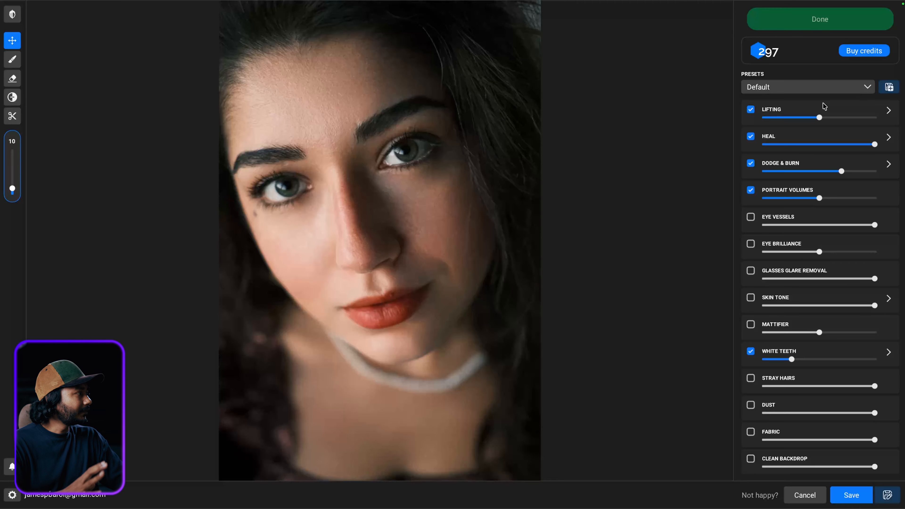
pyautogui.click(804, 87)
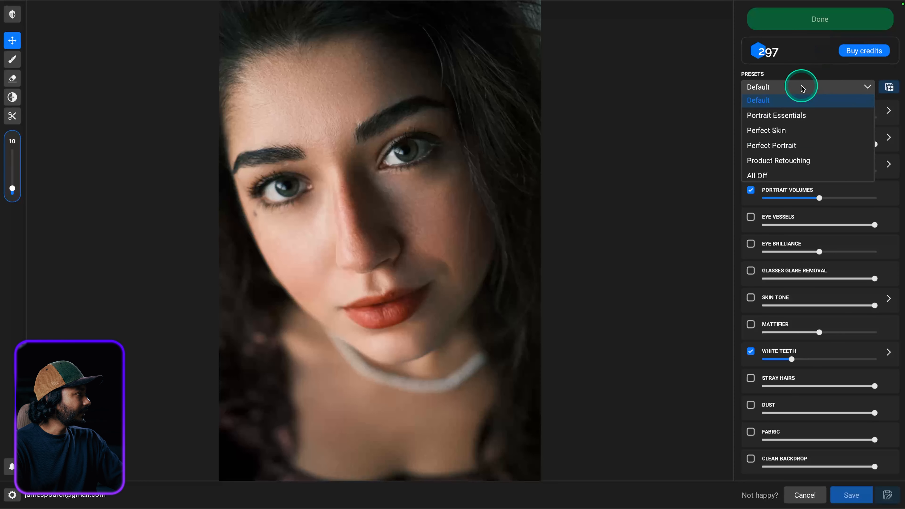
pyautogui.click(778, 178)
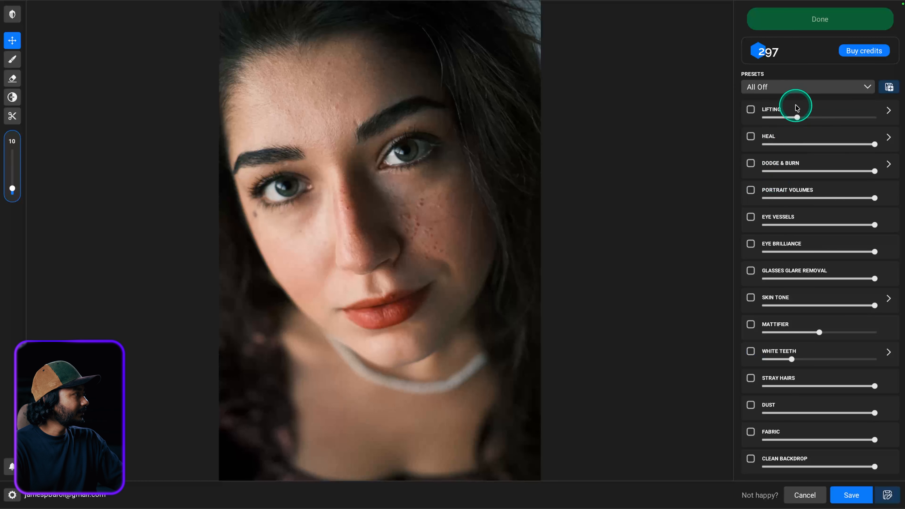
pyautogui.click(796, 88)
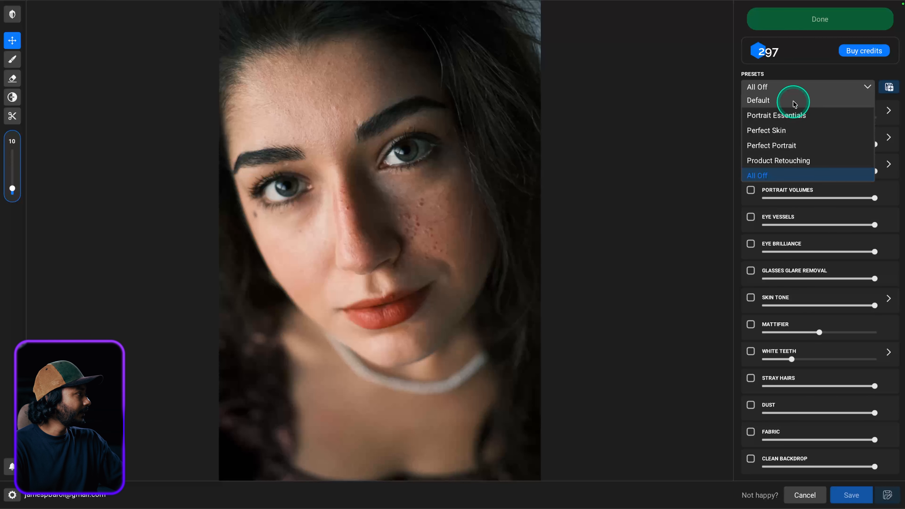
pyautogui.click(791, 116)
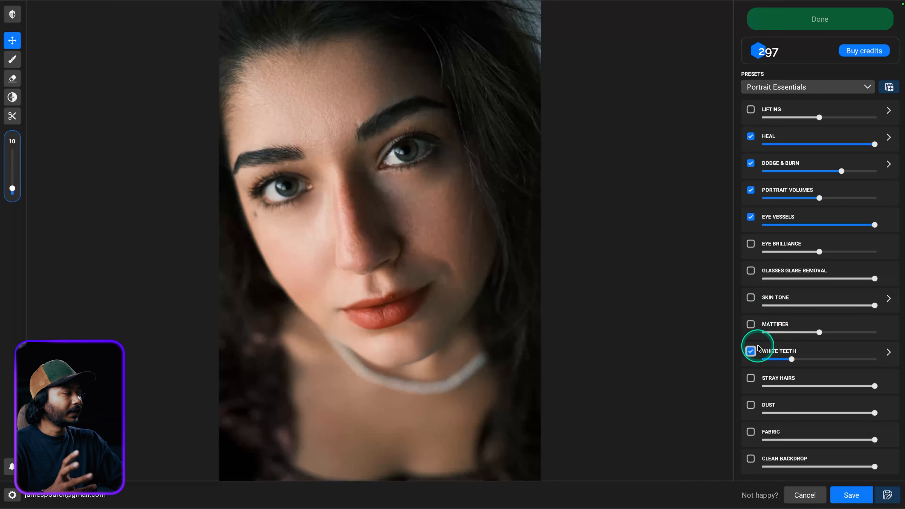
pyautogui.click(792, 87)
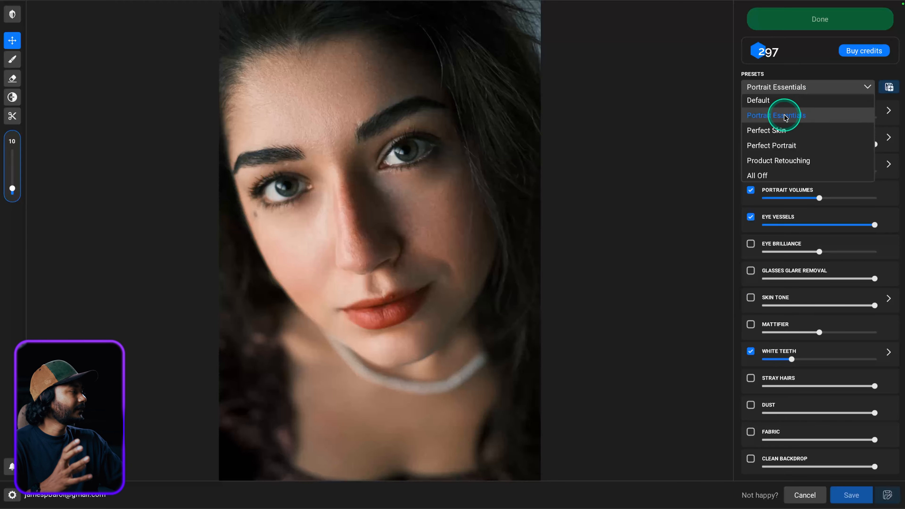
pyautogui.click(774, 176)
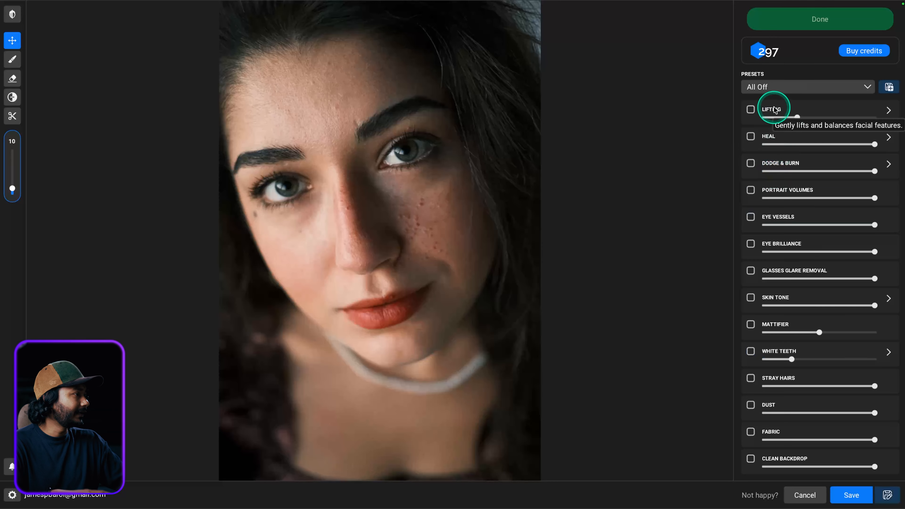
# Enable Lifting for all faces and raise its Hair Volume slider
pyautogui.click(752, 109)
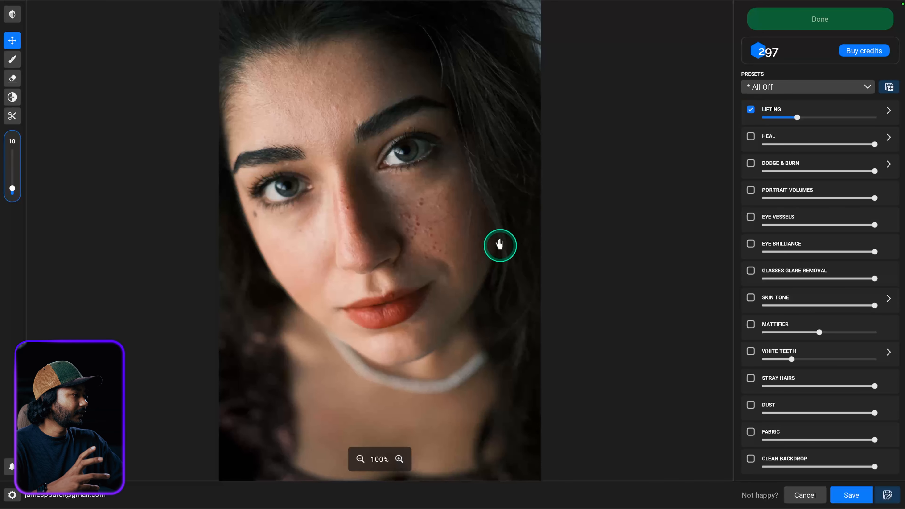
pyautogui.click(890, 111)
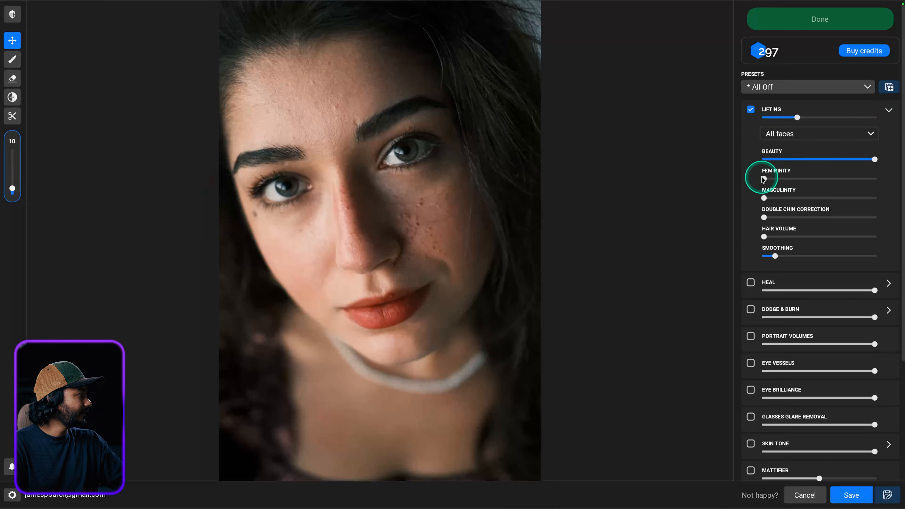
pyautogui.click(849, 140)
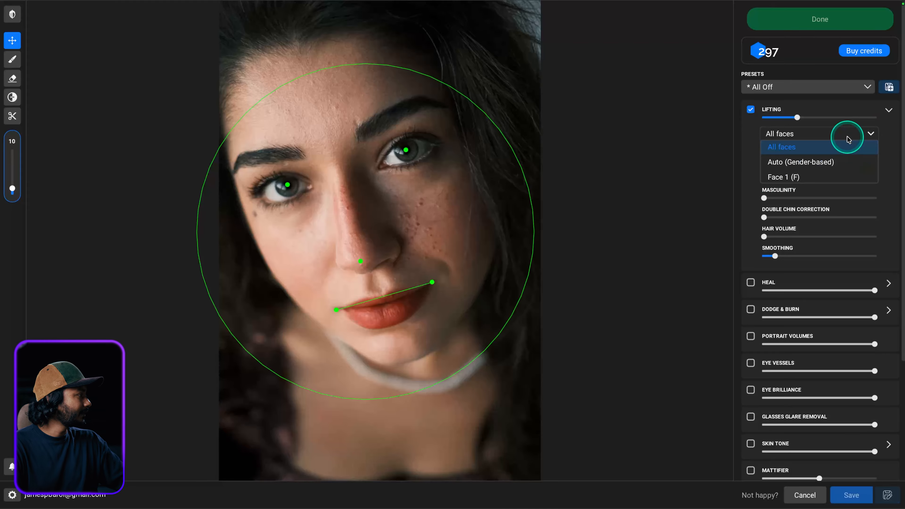
pyautogui.click(847, 136)
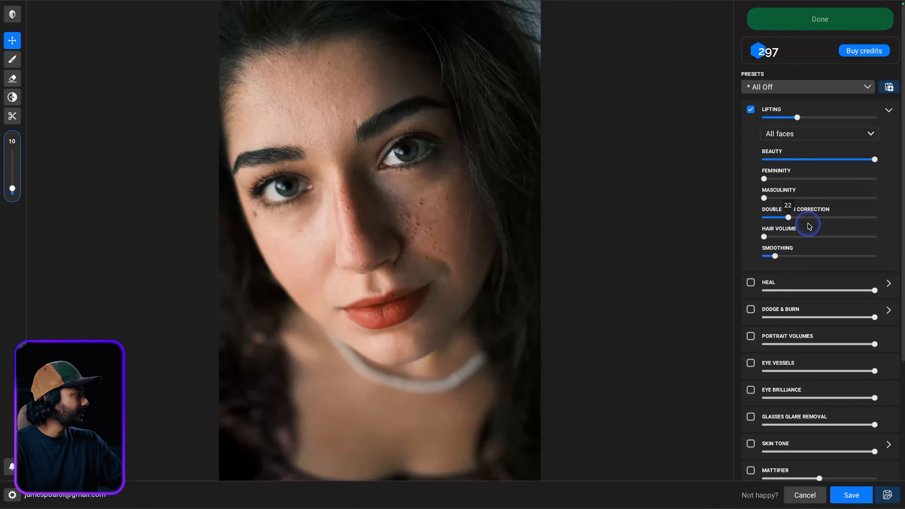
pyautogui.moveTo(764, 237); pyautogui.dragTo(810, 256)
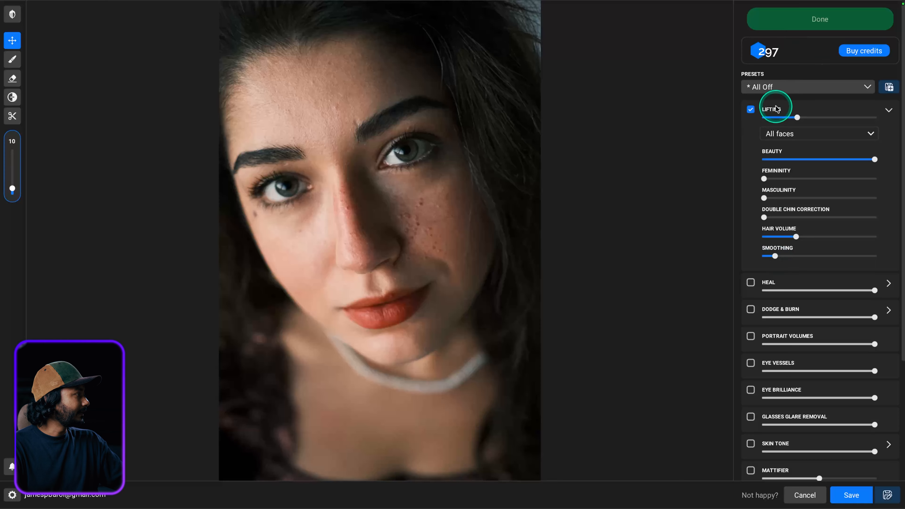
# Collapse Lifting, enable Heal and expand its options to reveal Keep Bindi
pyautogui.click(890, 111)
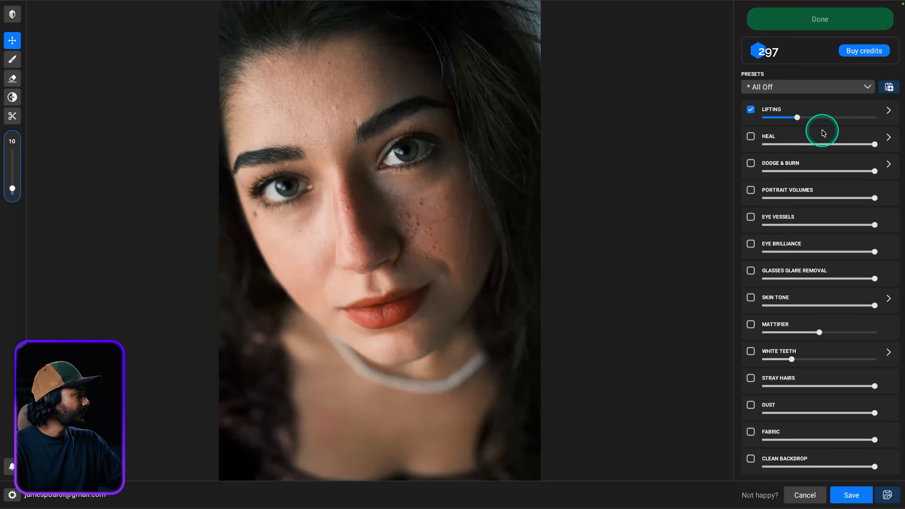
pyautogui.click(751, 137)
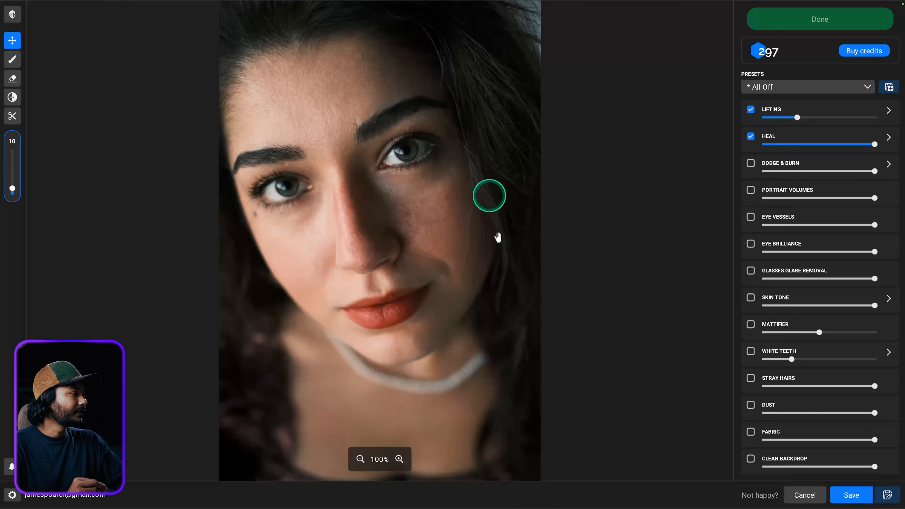
pyautogui.click(888, 137)
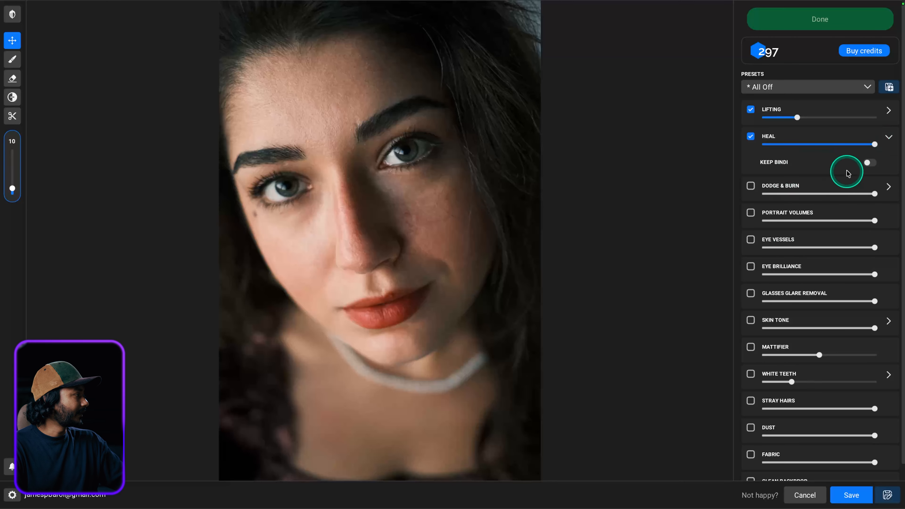
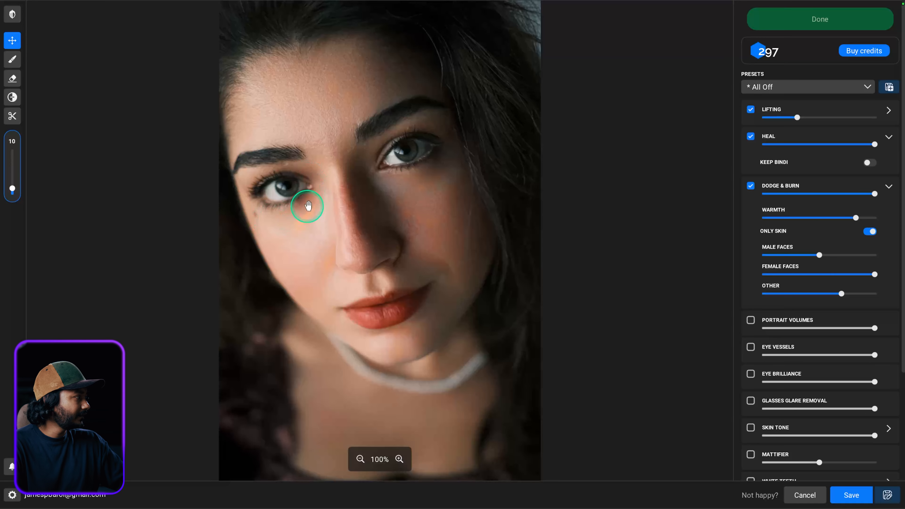
# Cool the Dodge & Burn warmth down to about 12
pyautogui.moveTo(856, 217); pyautogui.dragTo(780, 220)
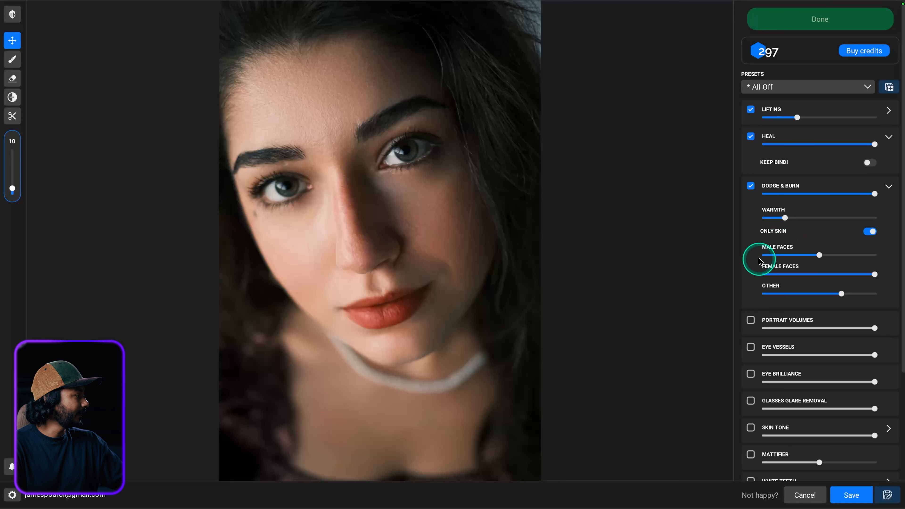
pyautogui.scroll(-3, 758, 261)
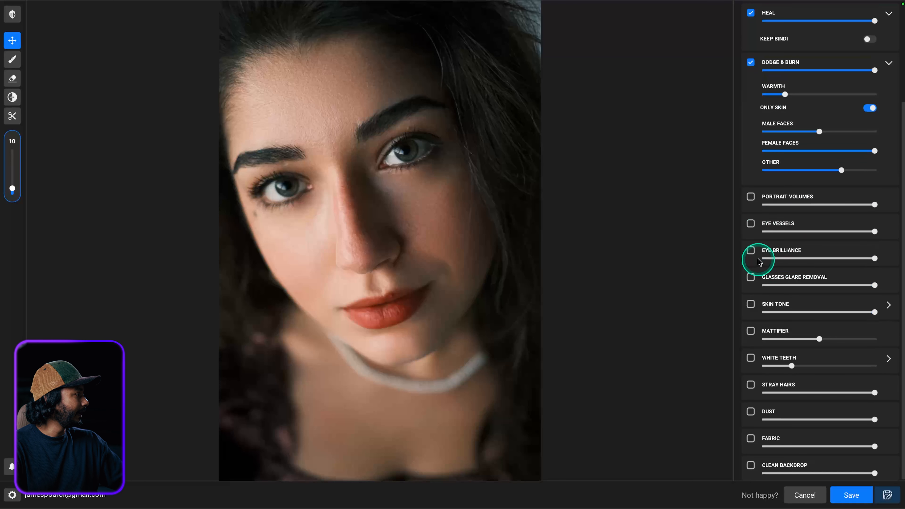
# Enable Portrait Volumes and Eye Vessels, and turn on Eye Brilliance at strength 48
pyautogui.click(750, 197)
pyautogui.click(750, 197)
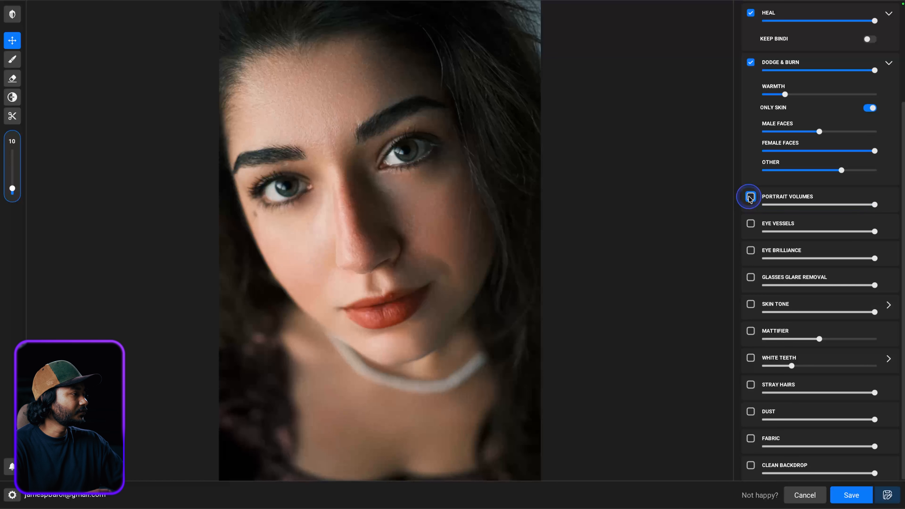
pyautogui.click(750, 197)
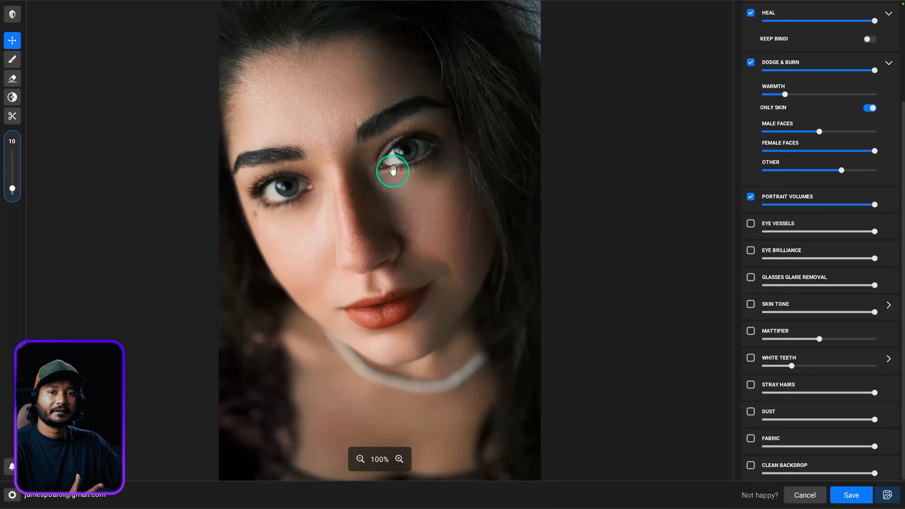
pyautogui.click(751, 224)
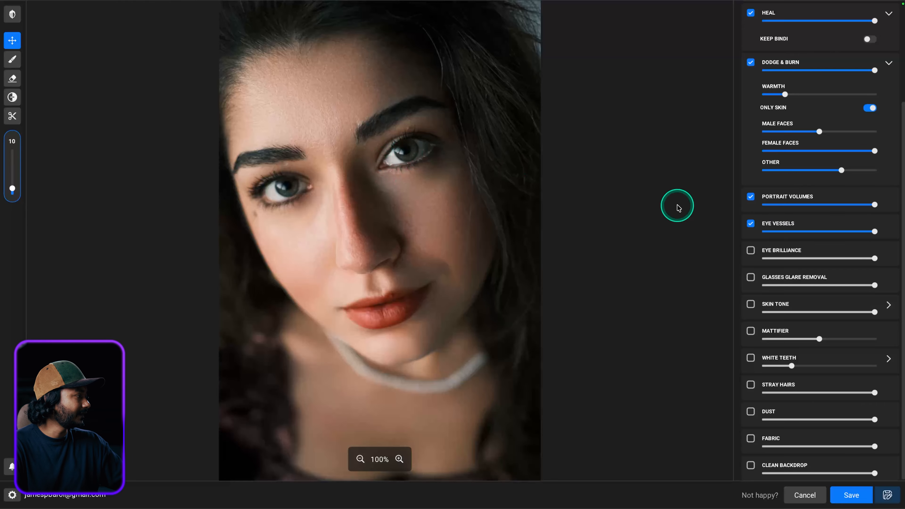
pyautogui.click(750, 251)
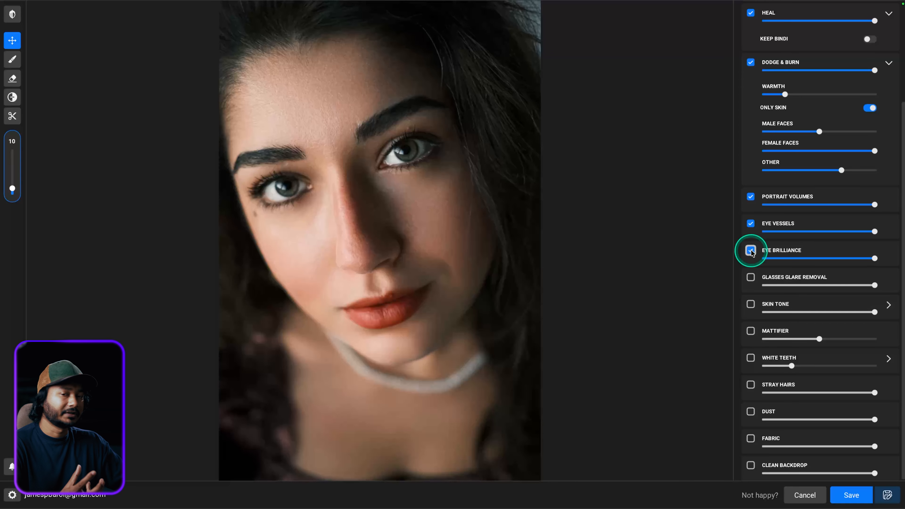
pyautogui.moveTo(871, 258); pyautogui.dragTo(798, 267)
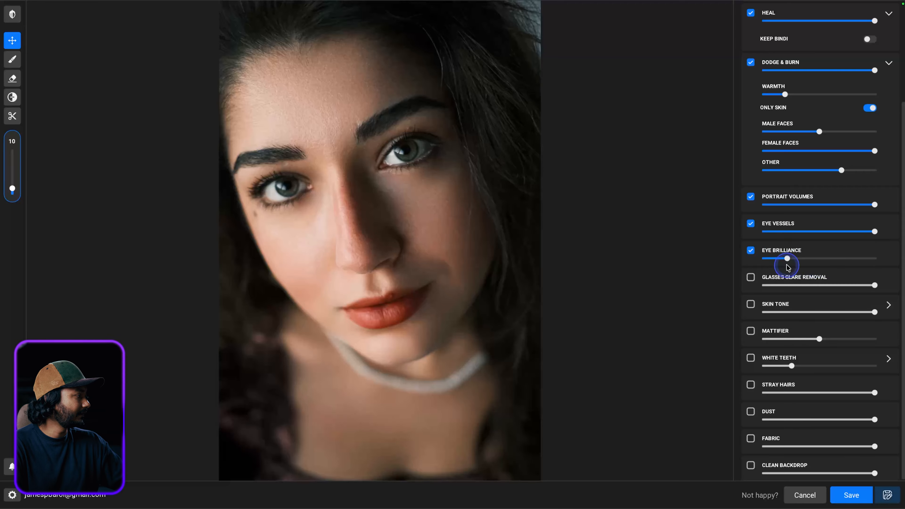
# Enable Glasses Glare Removal, Skin Tone and Mattifier, comparing Mattifier on and off
pyautogui.click(751, 278)
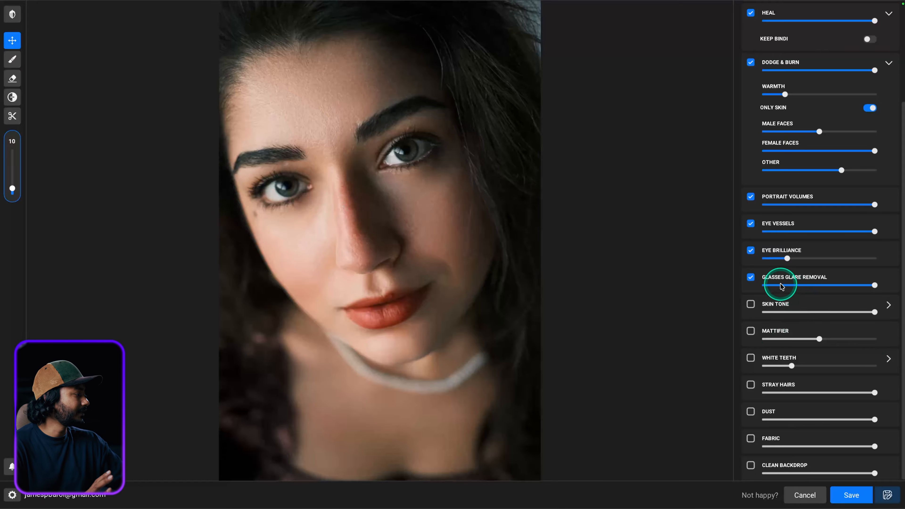
pyautogui.click(751, 305)
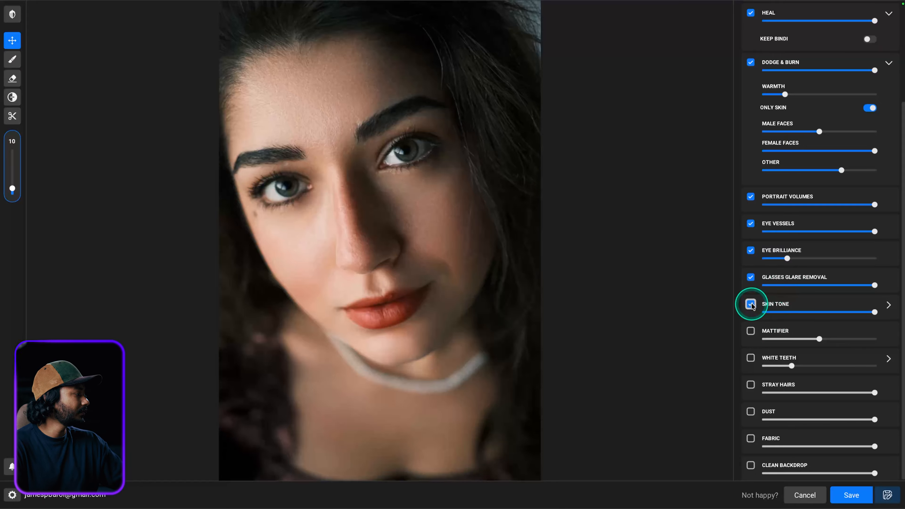
pyautogui.click(749, 332)
pyautogui.click(750, 334)
pyautogui.click(750, 333)
pyautogui.click(353, 180)
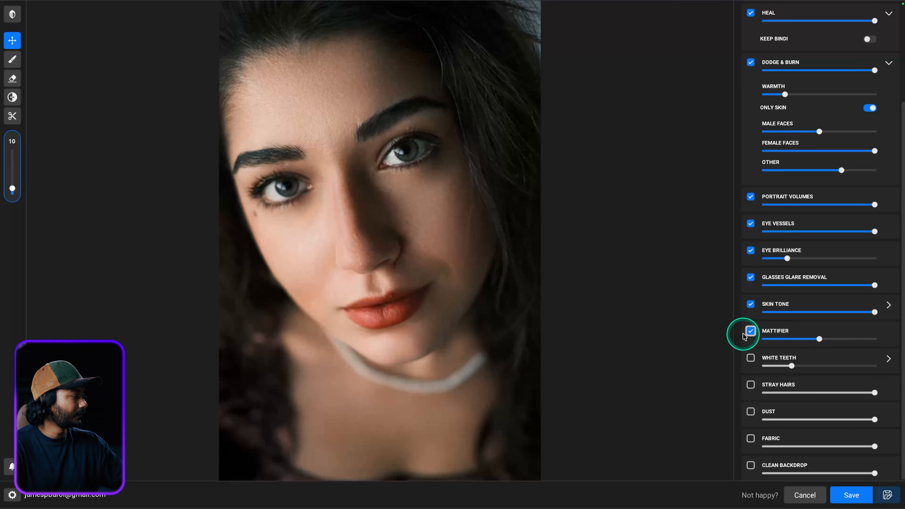
# Compare Mattifier on and off, then weaken its strength to 9
pyautogui.click(751, 332)
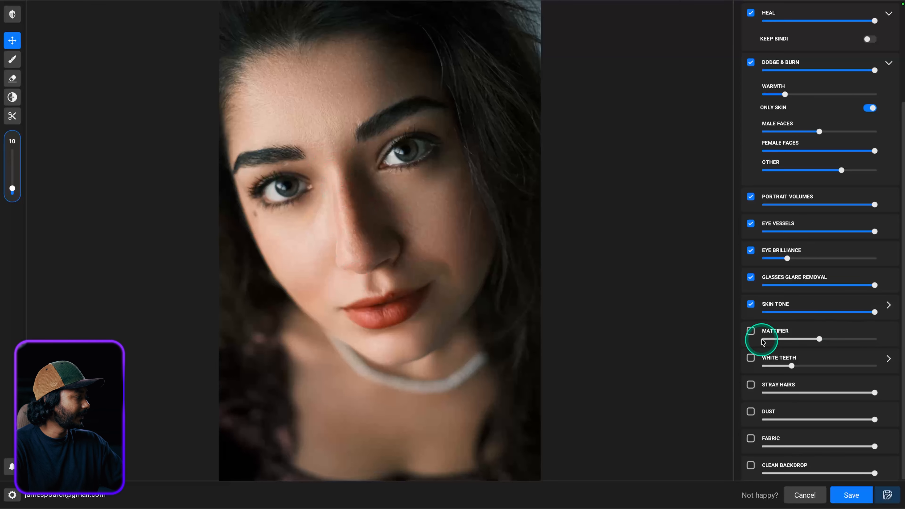
pyautogui.click(751, 331)
pyautogui.moveTo(820, 339); pyautogui.dragTo(774, 343)
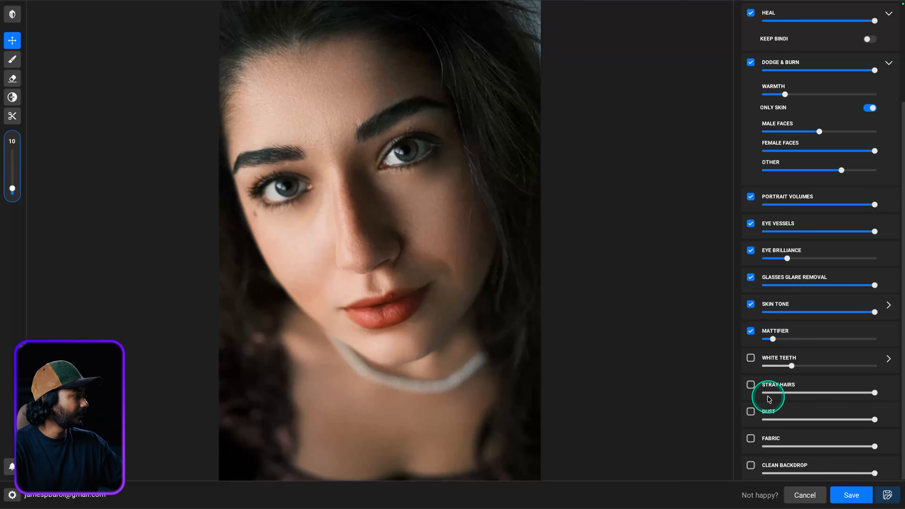
# Turn on White Teeth and Stray Hairs, trying Dust and Fabric but leaving them off
pyautogui.click(751, 358)
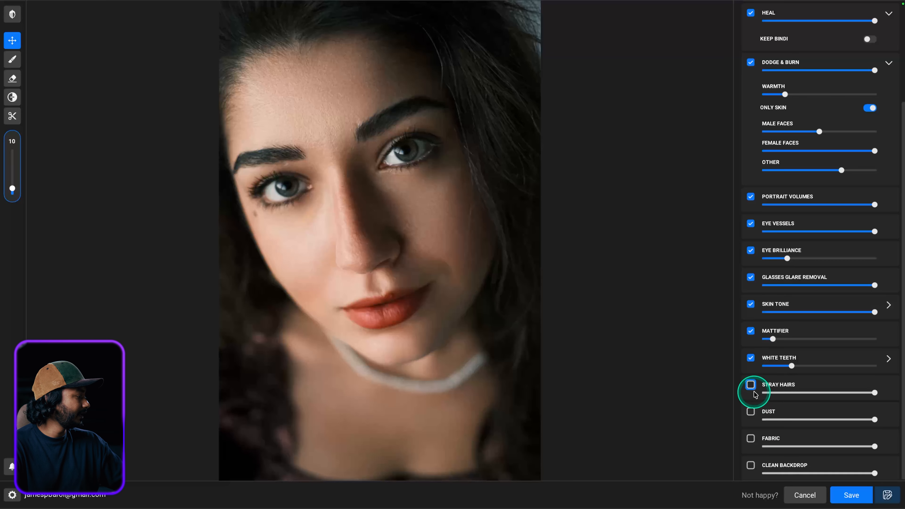
pyautogui.click(751, 385)
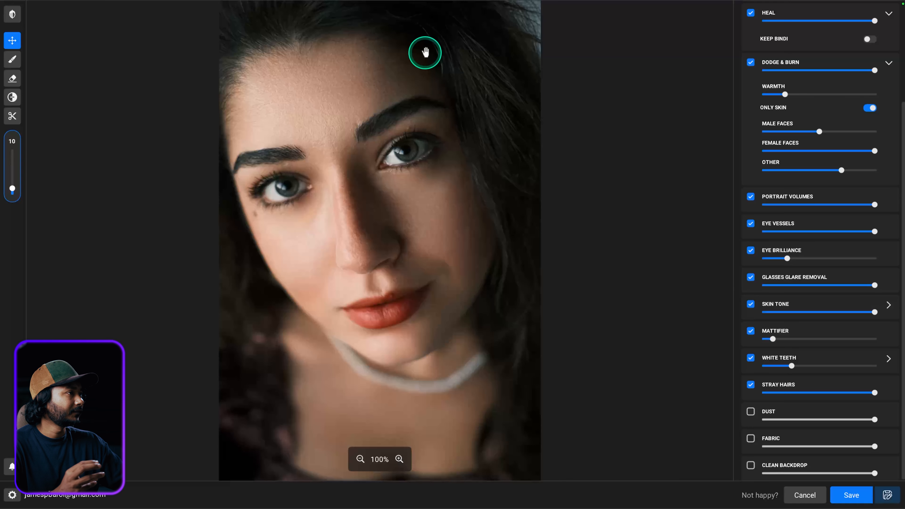
pyautogui.click(751, 412)
pyautogui.click(752, 413)
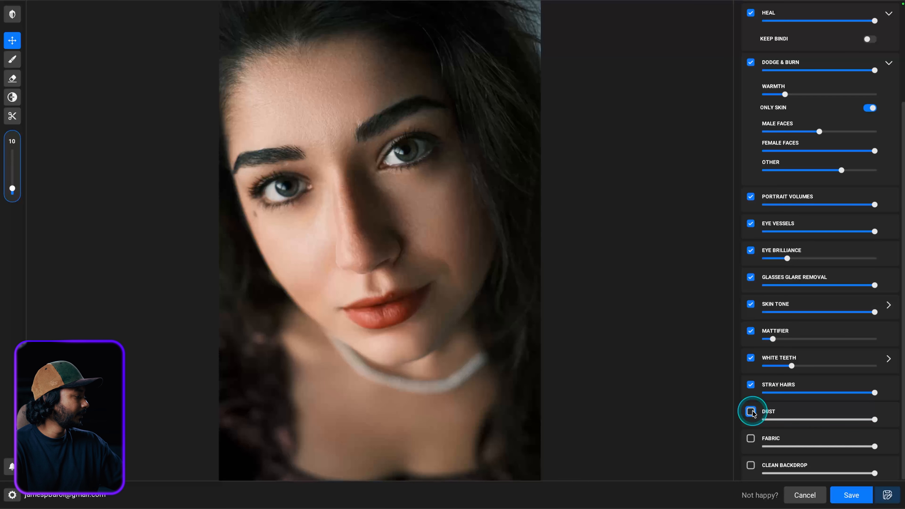
pyautogui.click(751, 443)
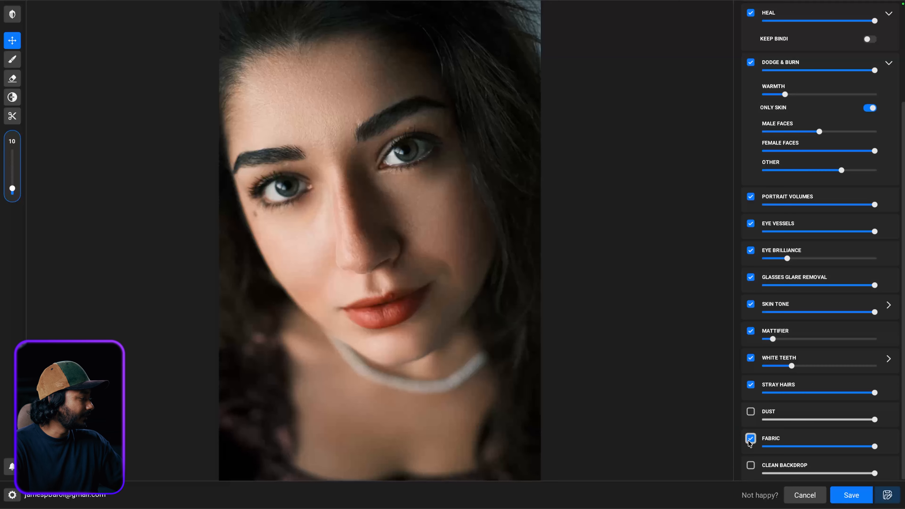
pyautogui.click(750, 441)
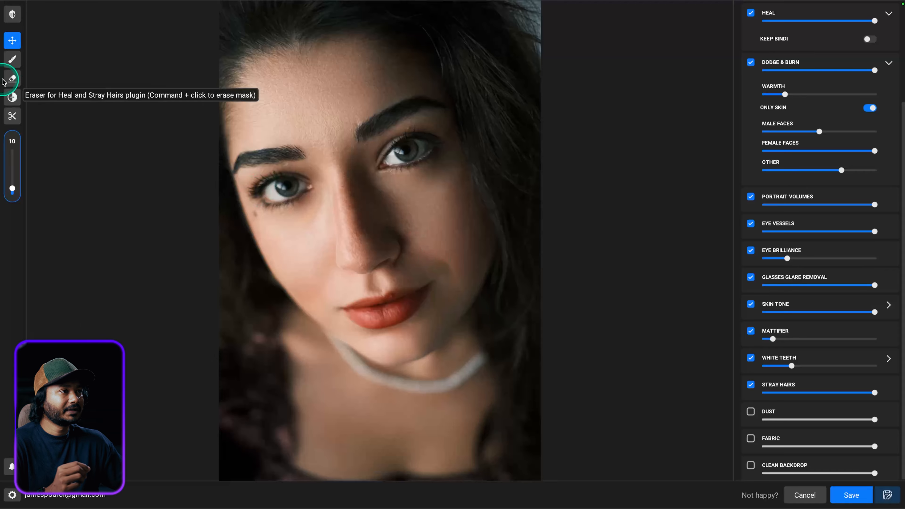
pyautogui.click(13, 78)
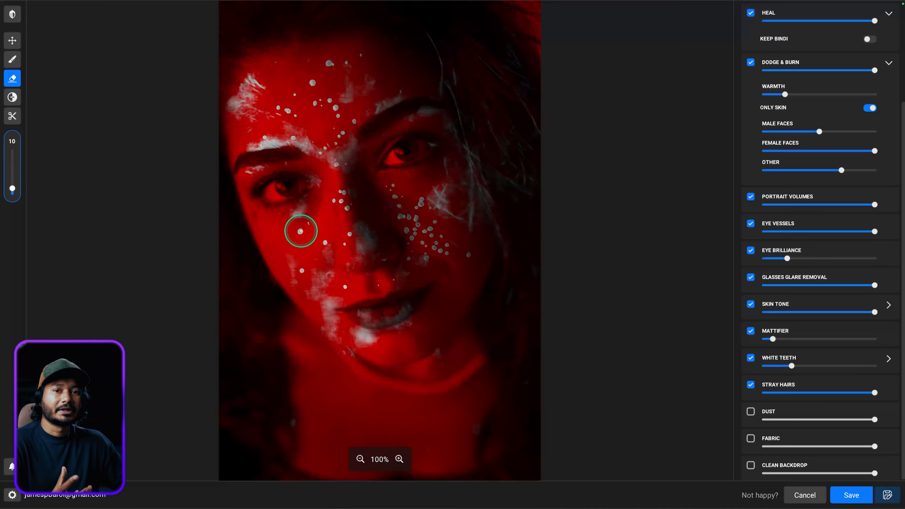
pyautogui.click(12, 61)
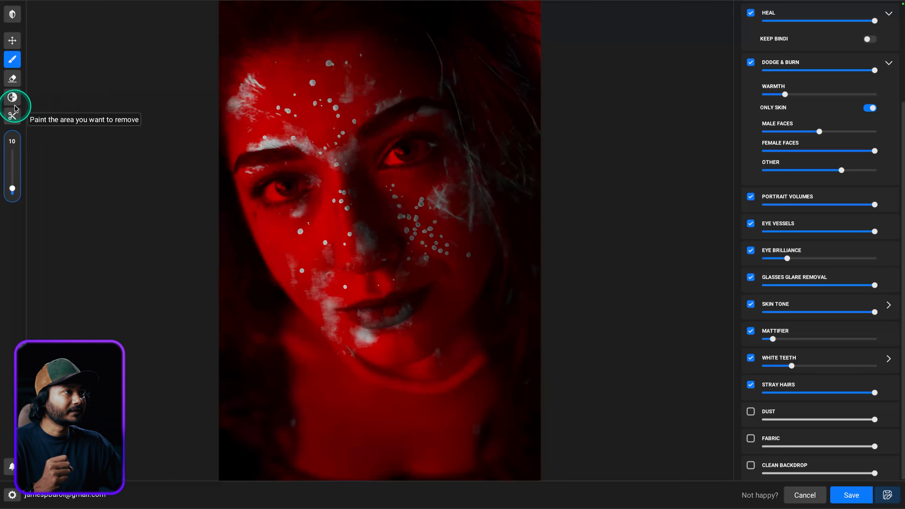
pyautogui.click(12, 40)
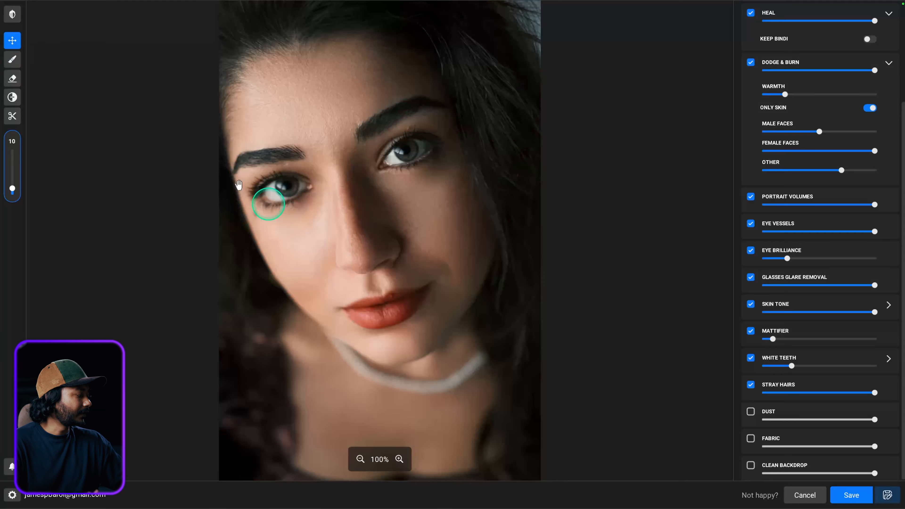
# Save the retouched portrait over ninazey-15602318.jpg and switch to Finder
pyautogui.click(853, 496)
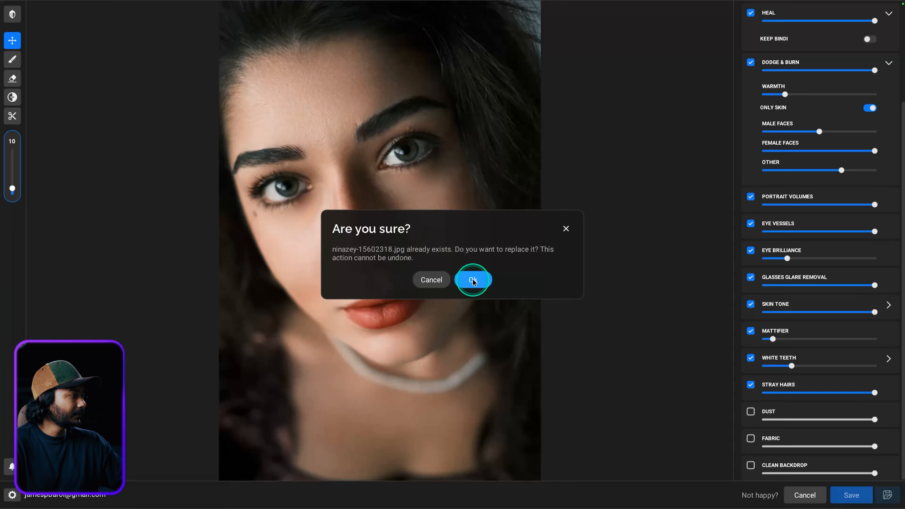
pyautogui.click(473, 280)
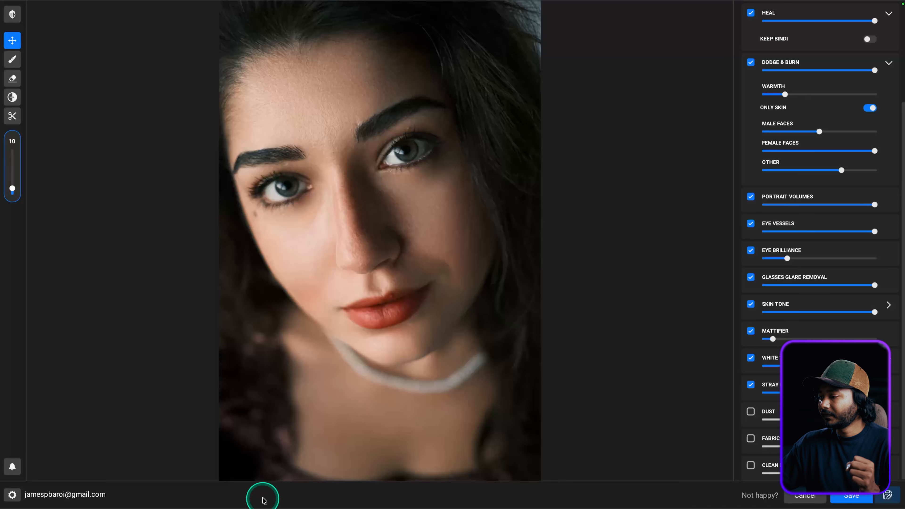
pyautogui.click(35, 494)
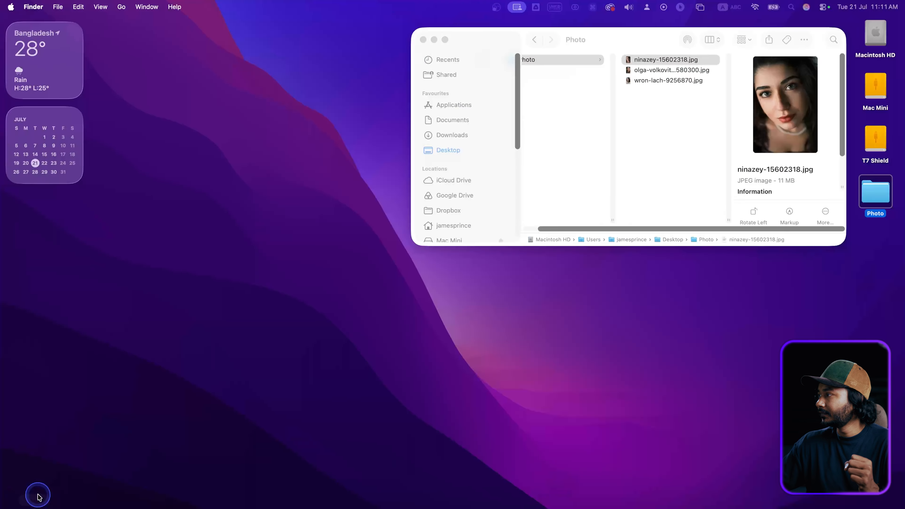
# Inspect the saved ninazey-15602318.jpg in Preview, close it, and move the Photo folder window aside
pyautogui.rightClick(651, 59)
pyautogui.moveTo(699, 76)
pyautogui.click(821, 81)
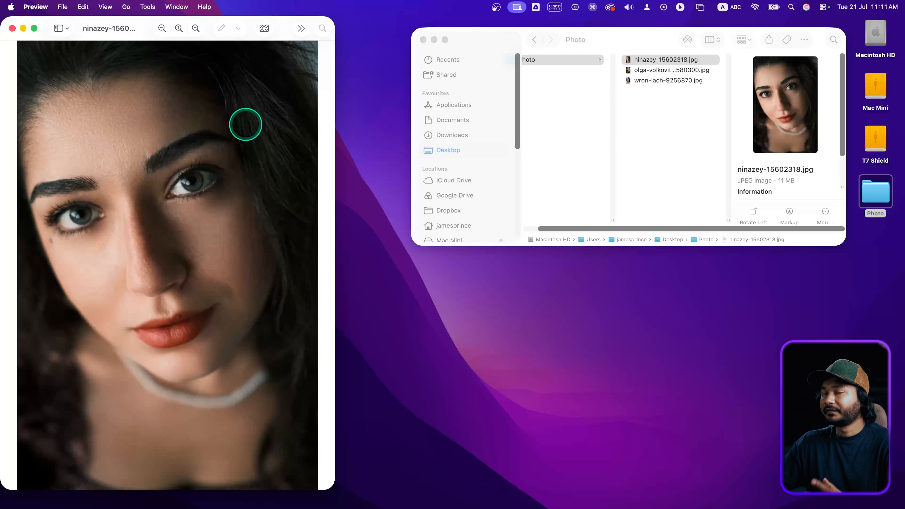
pyautogui.click(12, 28)
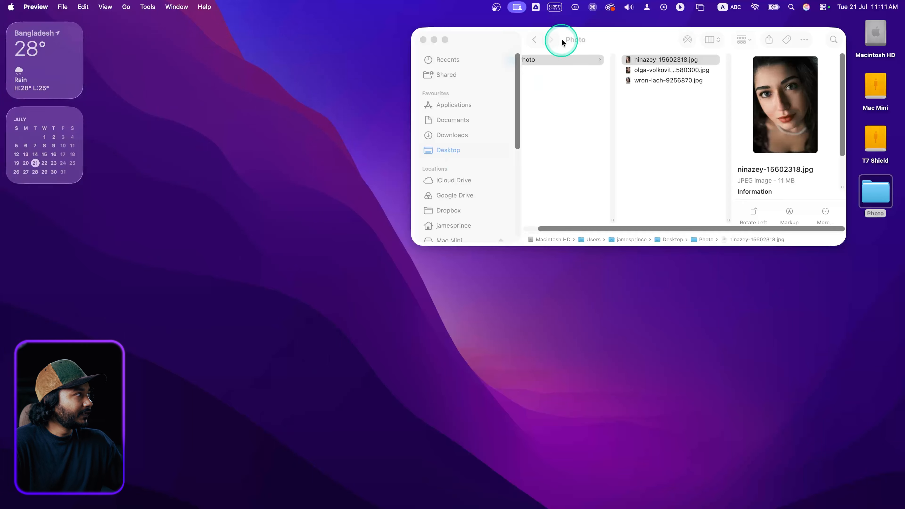
pyautogui.moveTo(616, 32); pyautogui.dragTo(431, 62)
pyautogui.moveTo(510, 507)
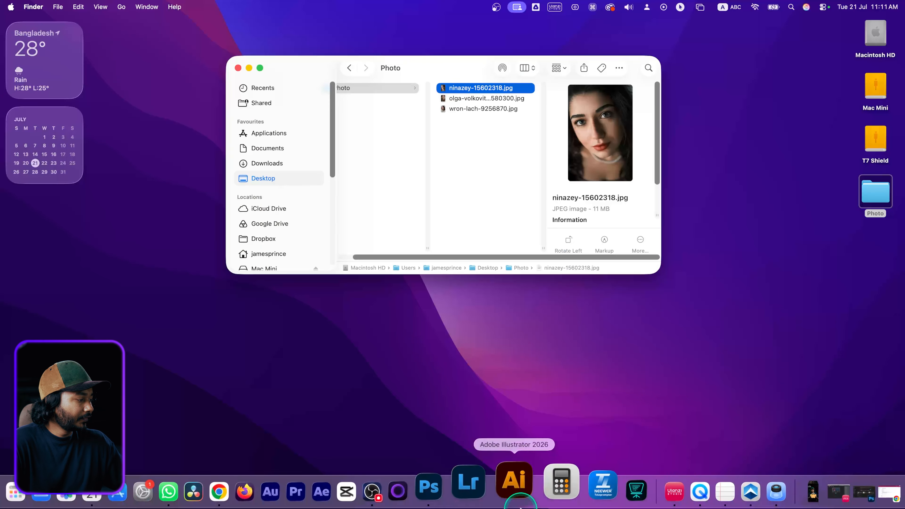
# Open the wron-lach-9256870.jpg portrait from the Photo folder in Photoshop
pyautogui.click(465, 491)
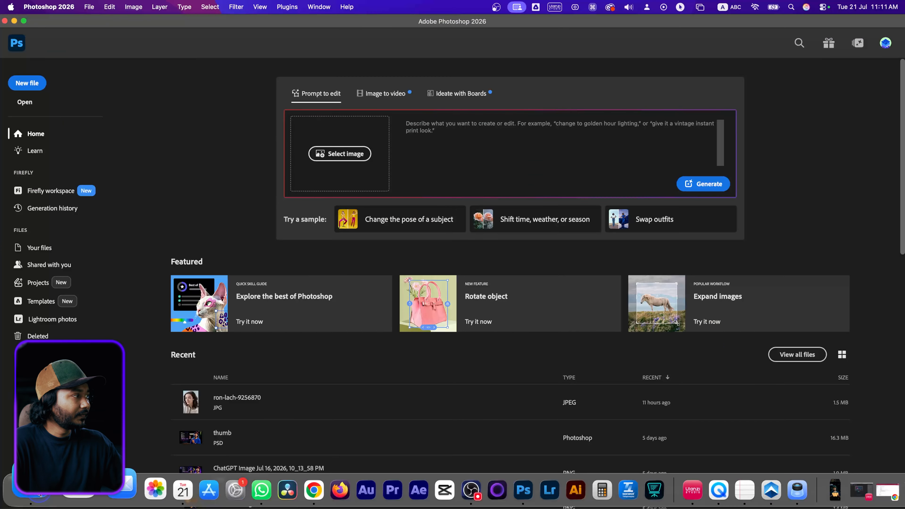
pyautogui.click(39, 494)
pyautogui.click(487, 98)
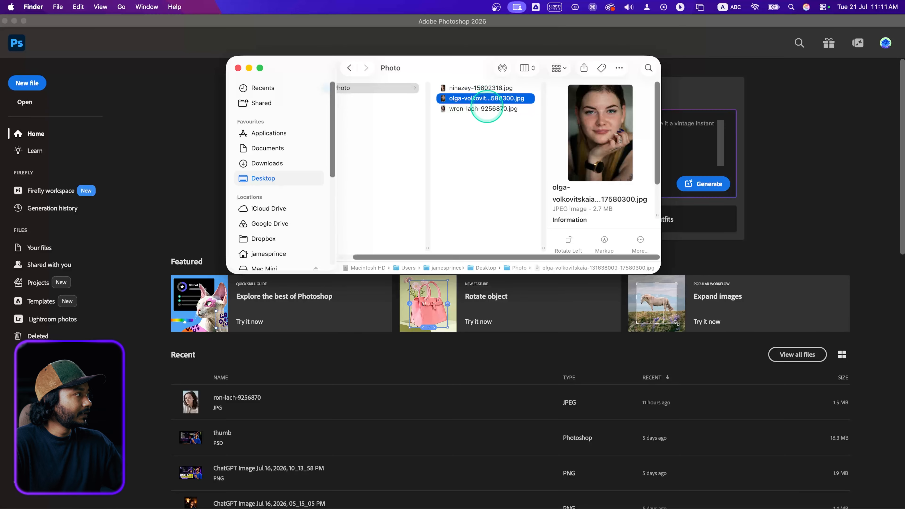
pyautogui.click(465, 109)
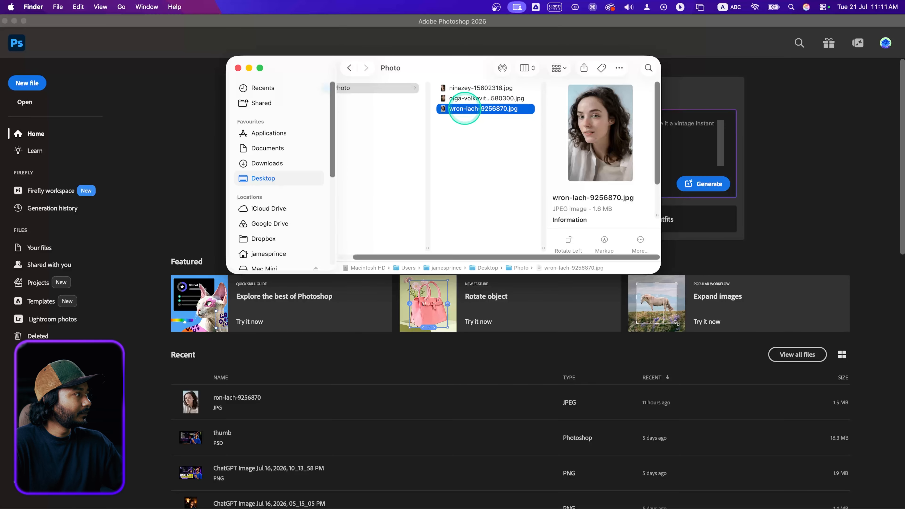
pyautogui.moveTo(459, 109); pyautogui.dragTo(197, 379)
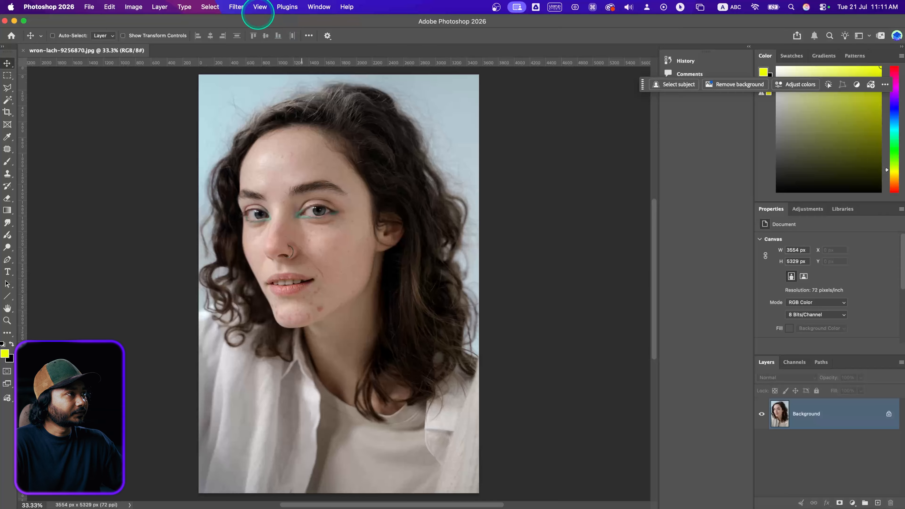
# Launch Filter > Retouch4me > Retouch4me Apex on the portrait
pyautogui.click(234, 7)
pyautogui.moveTo(260, 225)
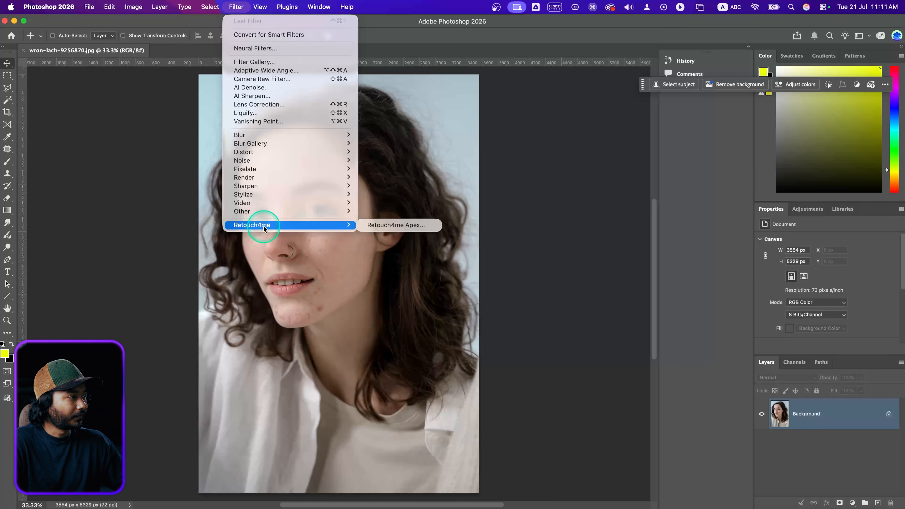
pyautogui.click(403, 225)
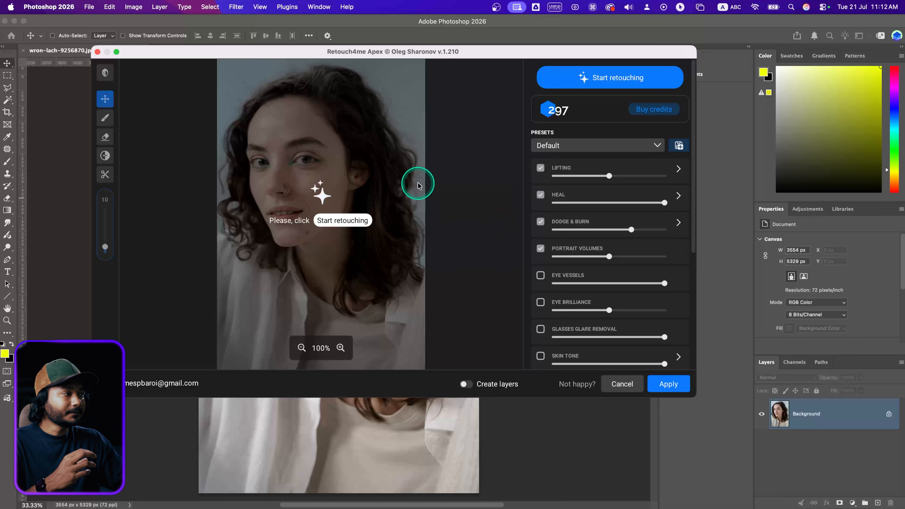
# Run the automatic retouch, then switch presets to All Off and back to Default
pyautogui.click(351, 221)
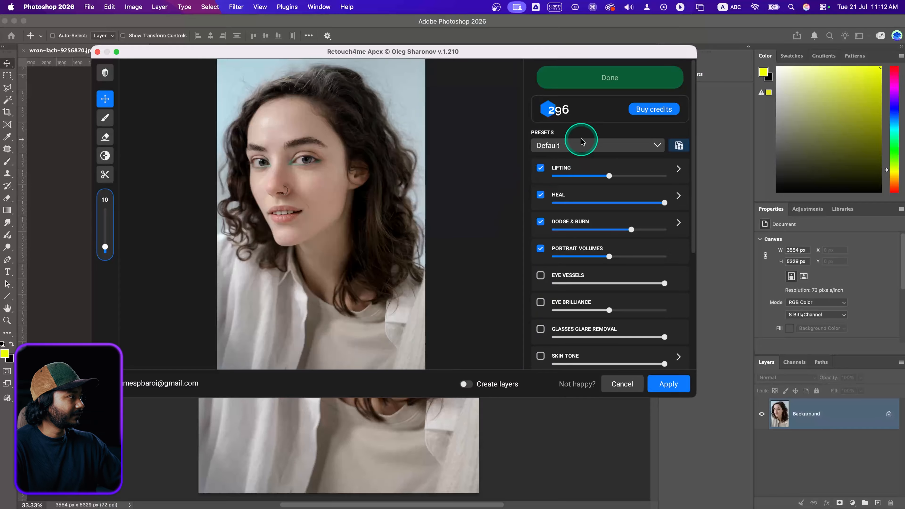
pyautogui.click(580, 147)
pyautogui.click(560, 235)
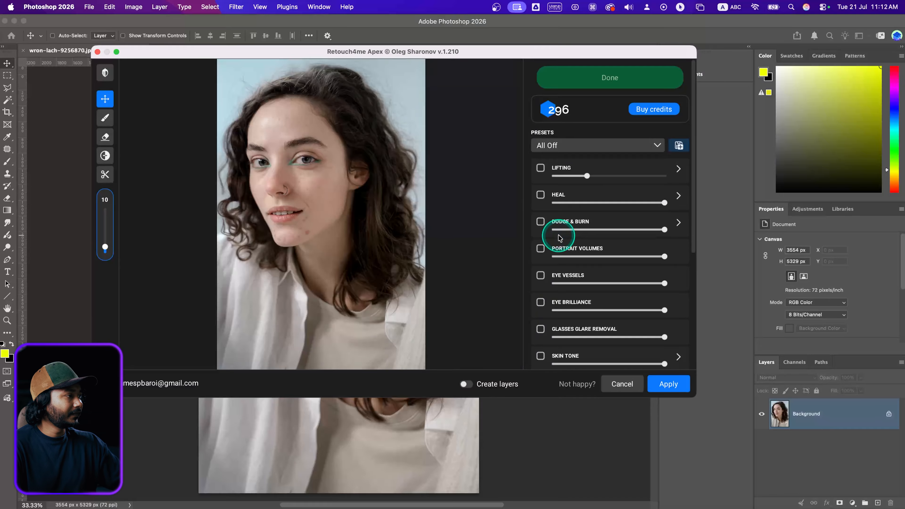
pyautogui.click(572, 153)
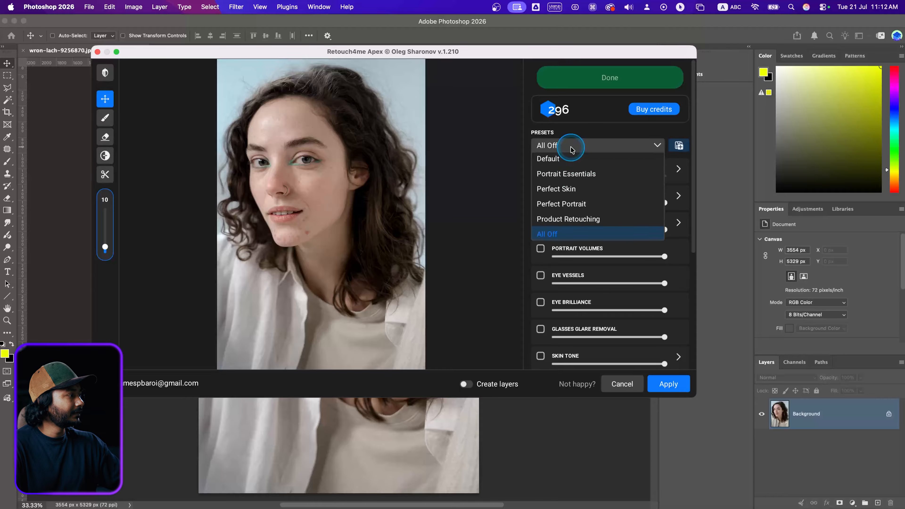
pyautogui.click(575, 160)
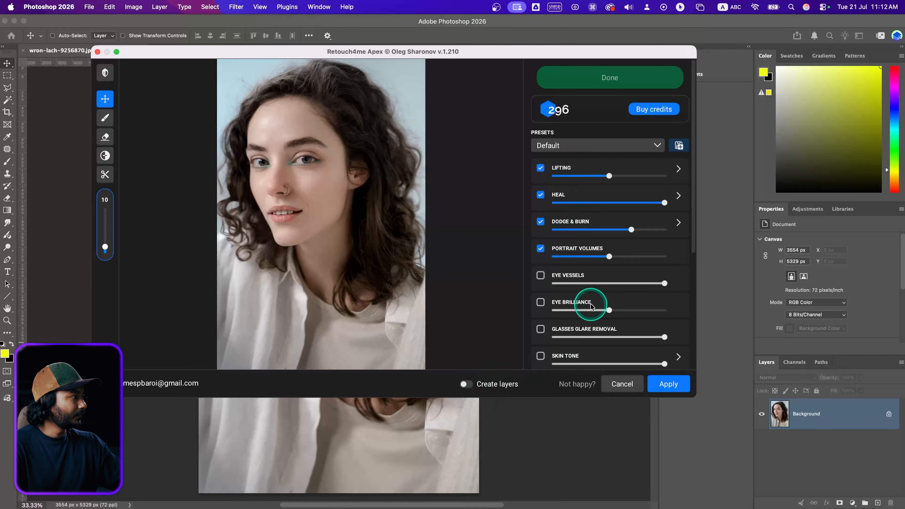
# Turn on Create layers and apply the retouch to the photo
pyautogui.scroll(-5, 584, 250)
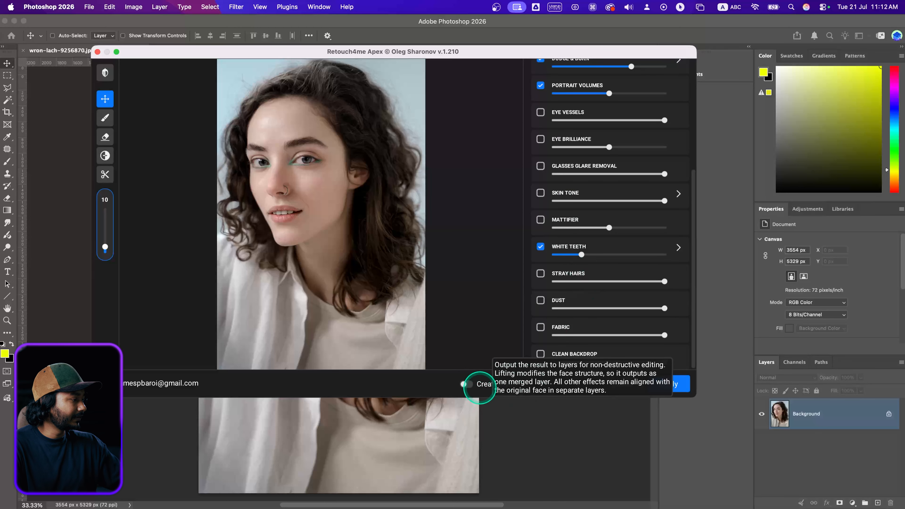
pyautogui.click(464, 385)
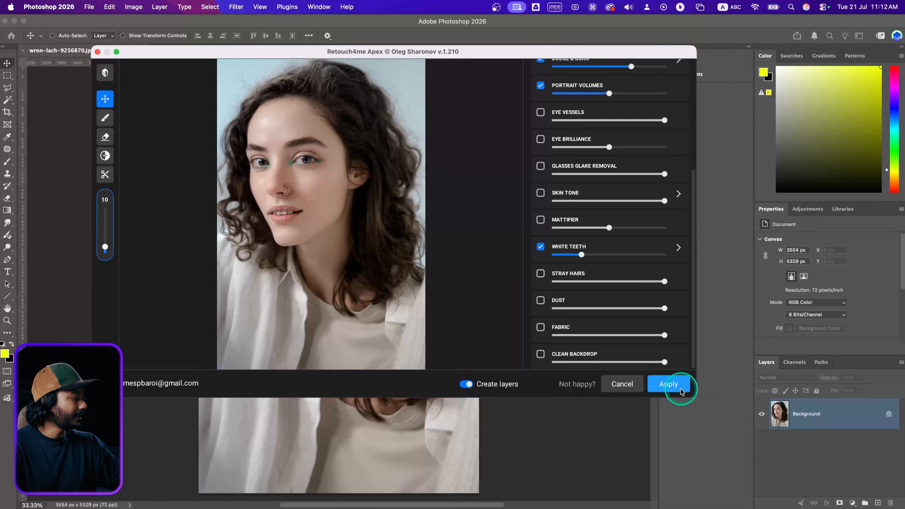
pyautogui.click(669, 384)
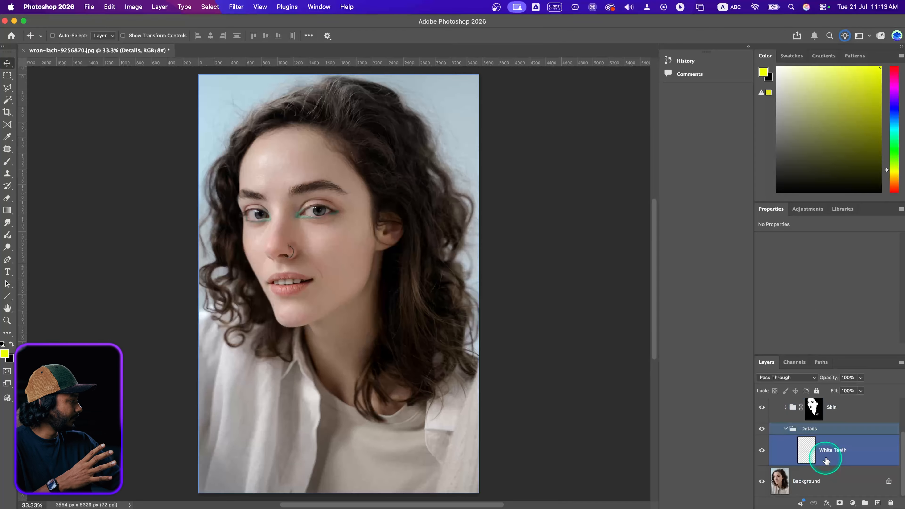
# Enlarge the Layers panel and toggle the Retouch4me group's visibility before expanding it
pyautogui.moveTo(810, 355)
pyautogui.mouseDown()
pyautogui.moveTo(794, 264)
pyautogui.moveTo(802, 236)
pyautogui.mouseUp()
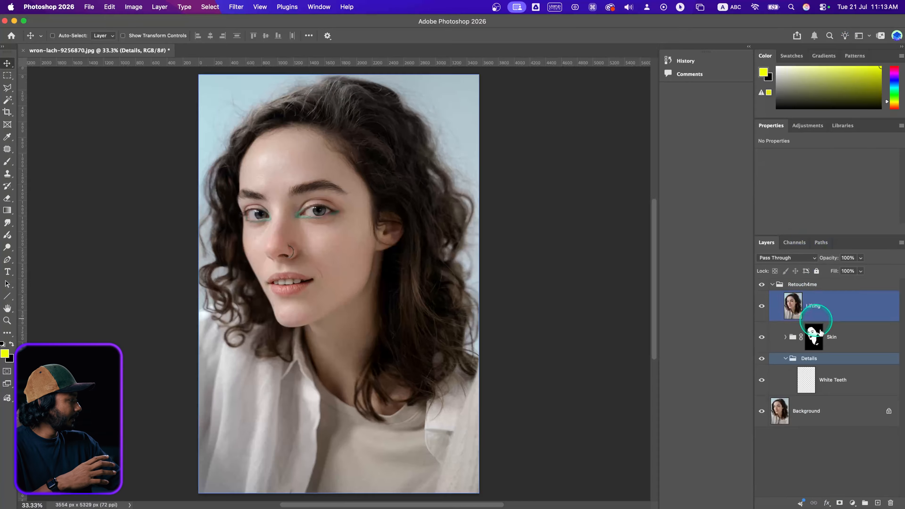
pyautogui.click(768, 285)
pyautogui.click(771, 284)
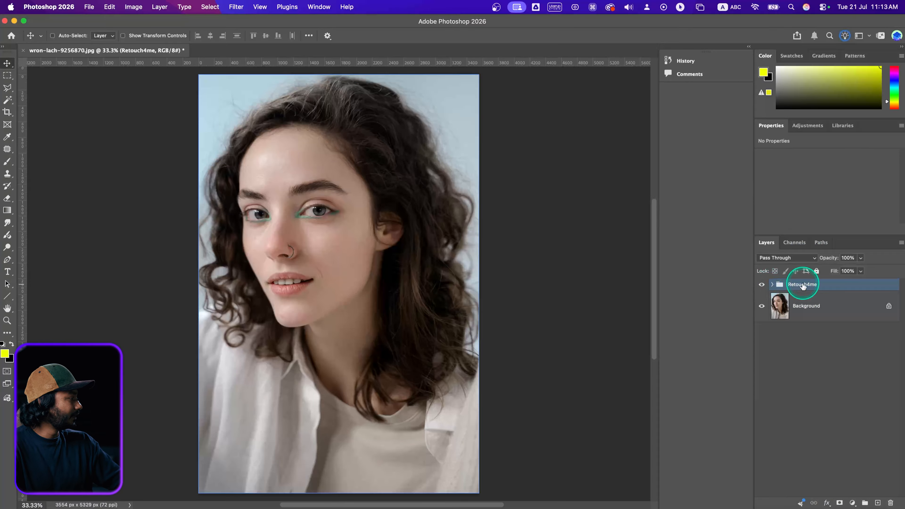
pyautogui.click(762, 285)
pyautogui.click(772, 284)
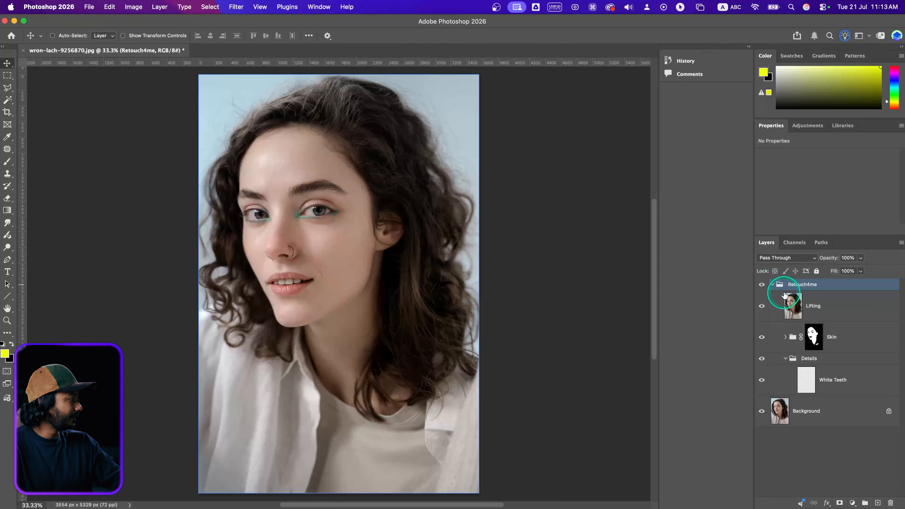
# Inspect the Lifting layer and the Skin group's layers, then select the whole Retouch4me group
pyautogui.click(797, 305)
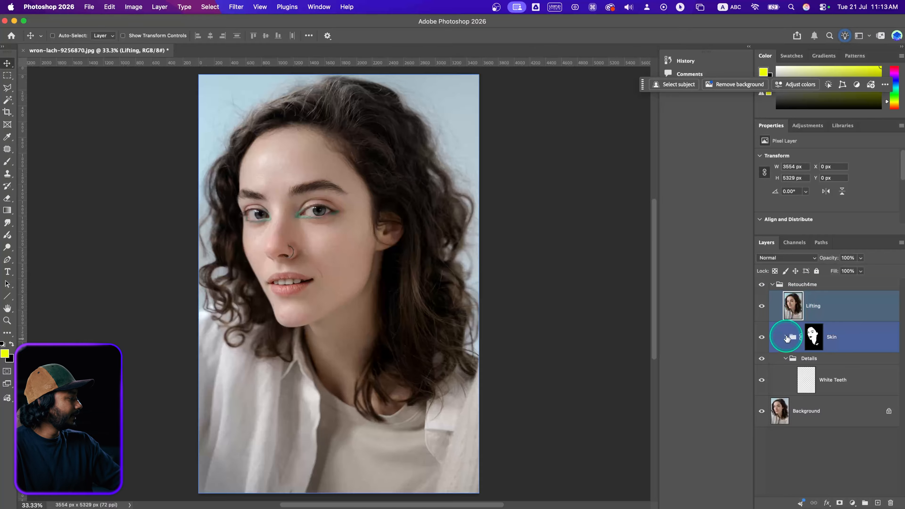
pyautogui.click(786, 338)
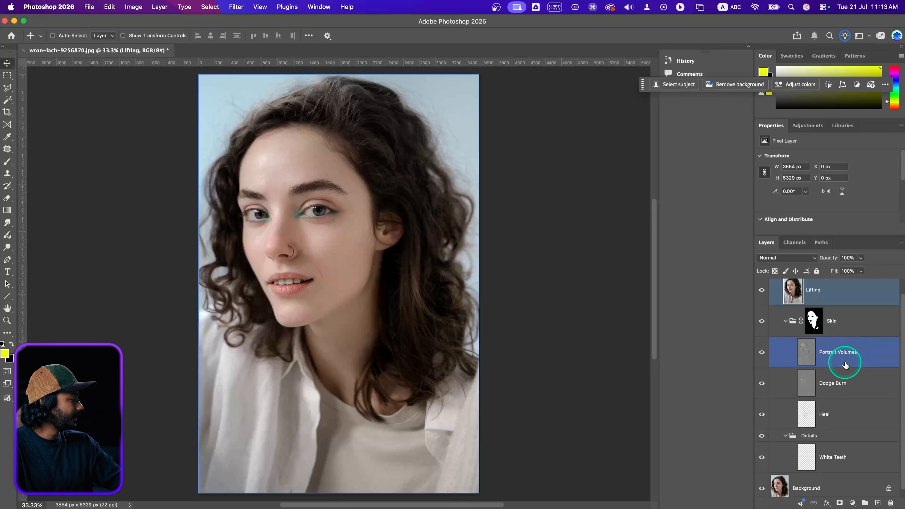
pyautogui.scroll(-1, 848, 386)
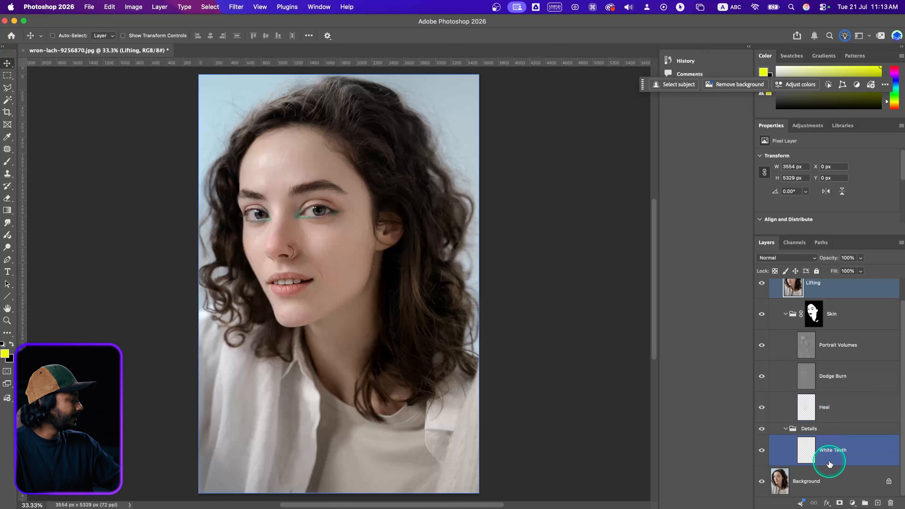
pyautogui.scroll(1, 779, 357)
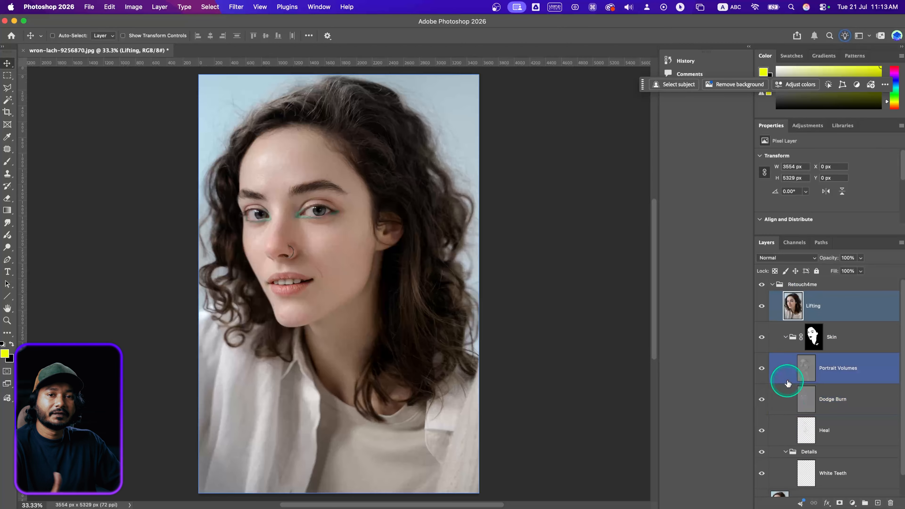
pyautogui.keyDown('shift'); pyautogui.click(779, 332); pyautogui.keyUp('shift')
pyautogui.click(783, 296)
pyautogui.click(781, 284)
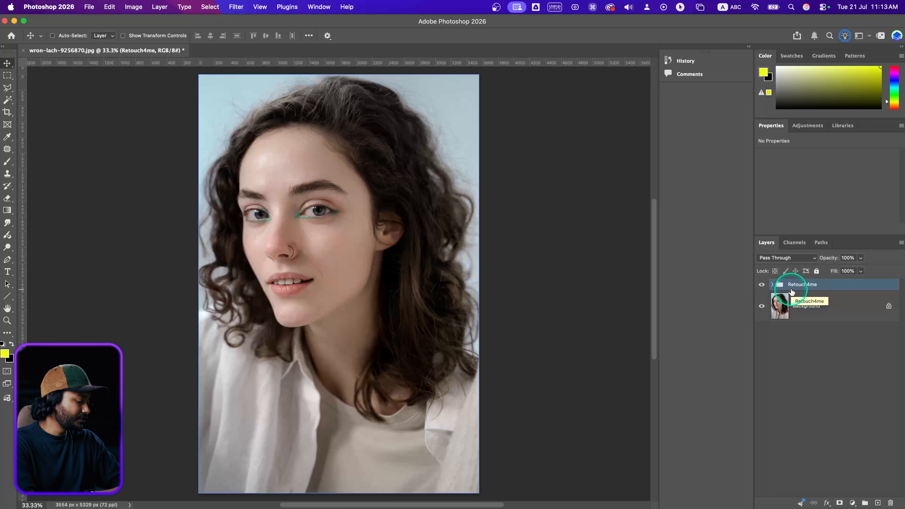
# Delete the Retouch4me layer group and show the Actions panel
pyautogui.press('BackSpace')
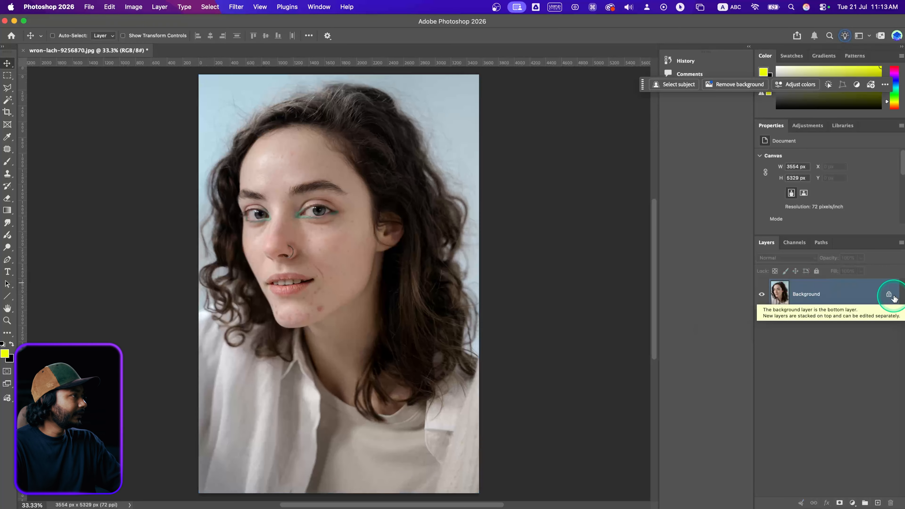
pyautogui.click(332, 7)
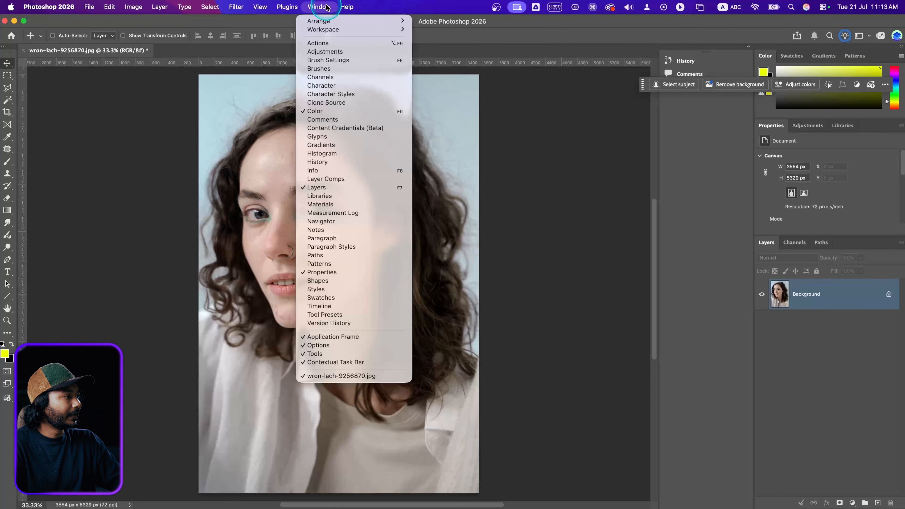
pyautogui.click(349, 43)
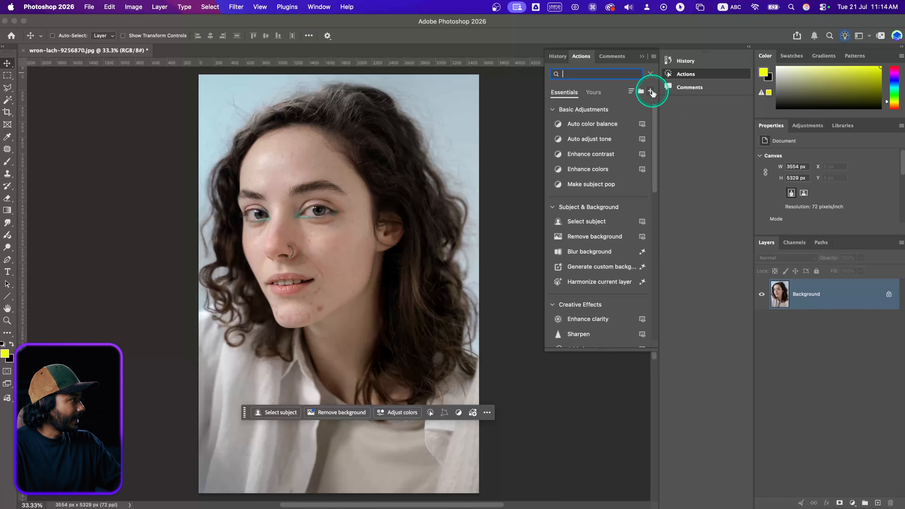
# Create a new action named 'Retouch4me Apex' and start recording it
pyautogui.click(650, 91)
pyautogui.click(613, 135)
pyautogui.write('Retouch4me Apex')
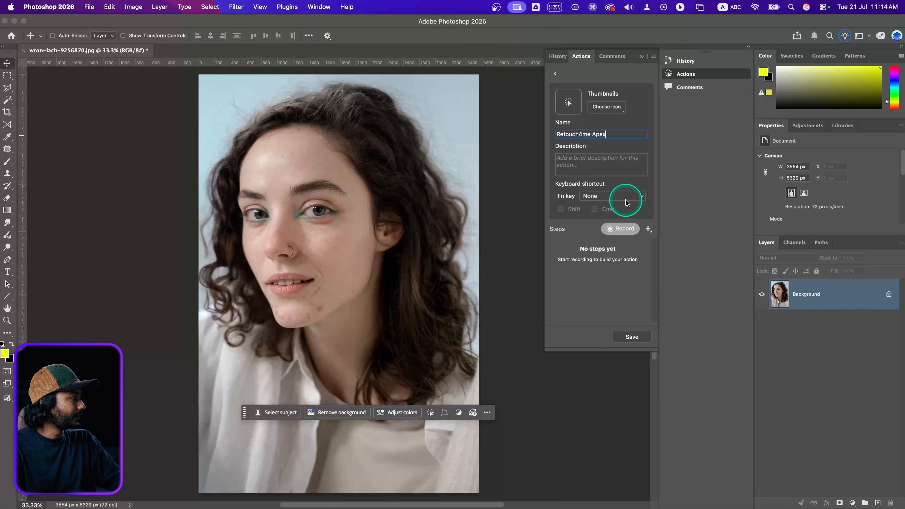
pyautogui.click(622, 231)
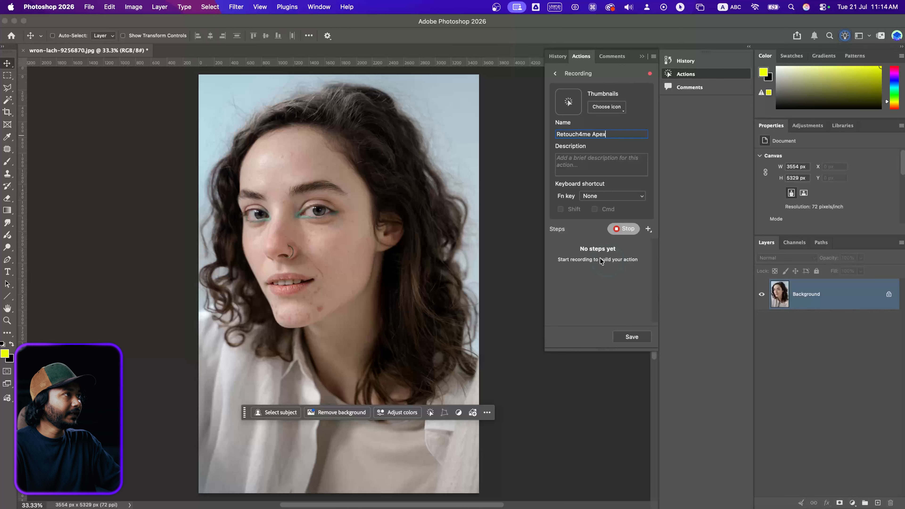
pyautogui.click(235, 7)
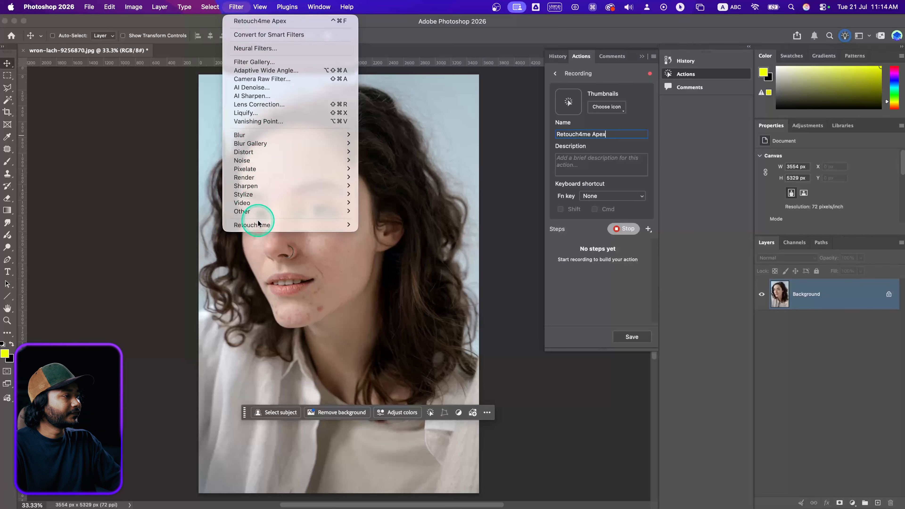
# Relaunch Retouch4me Apex, restore the last retouch, and apply it with Create layers on
pyautogui.click(363, 226)
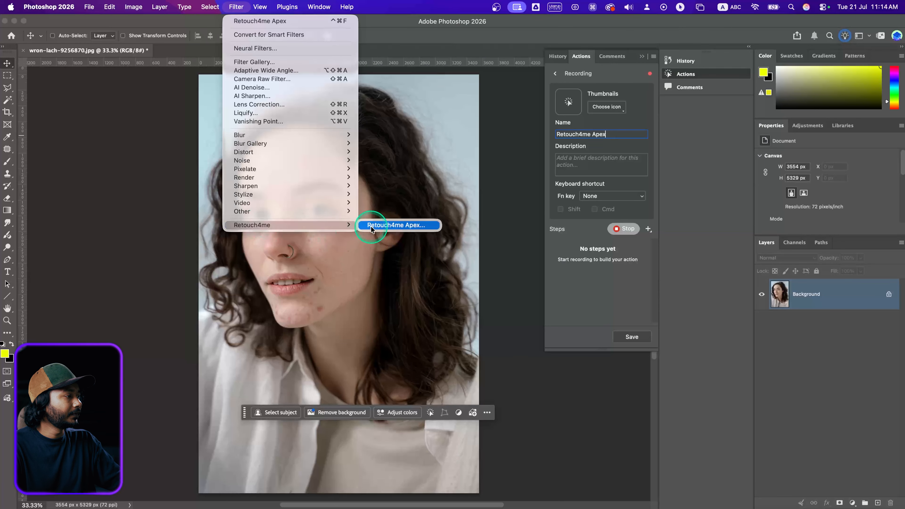
pyautogui.click(373, 226)
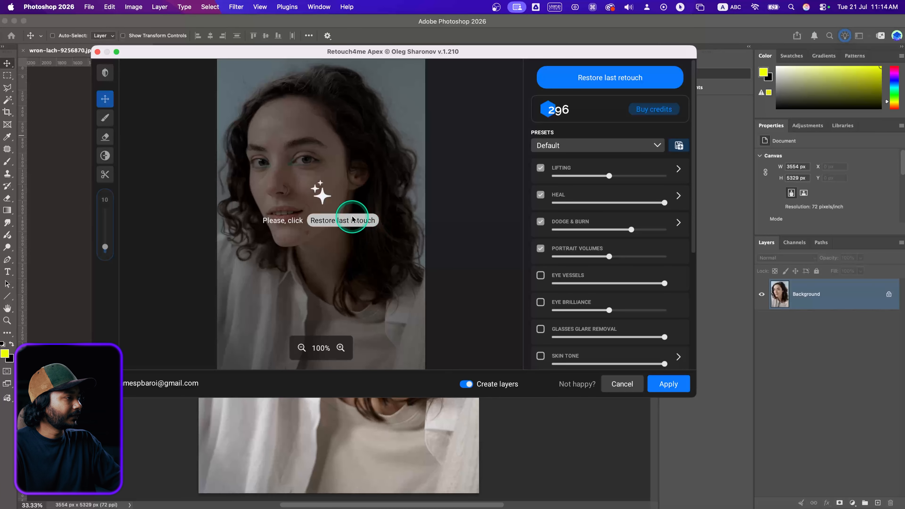
pyautogui.click(342, 223)
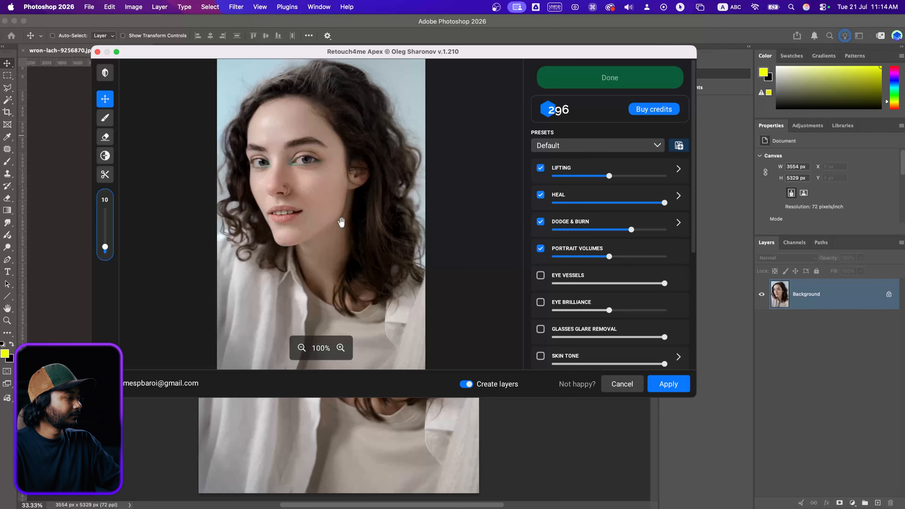
pyautogui.click(467, 386)
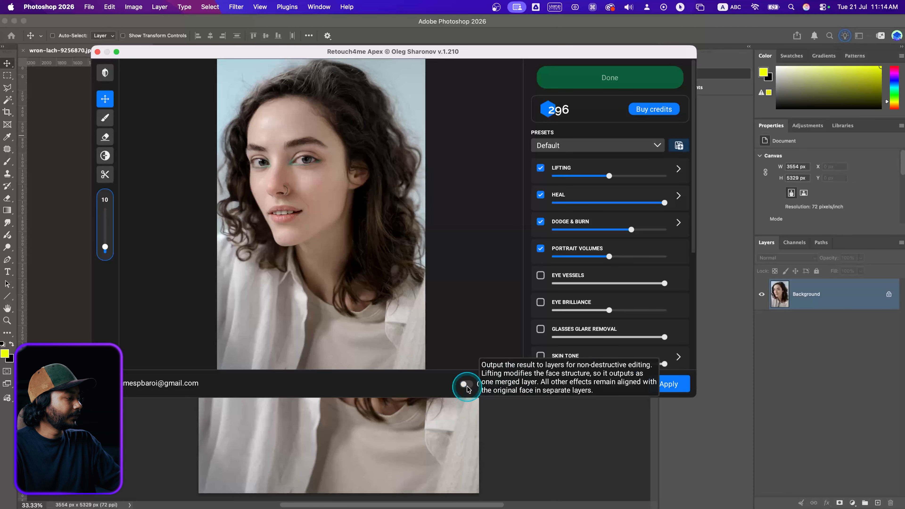
pyautogui.click(467, 385)
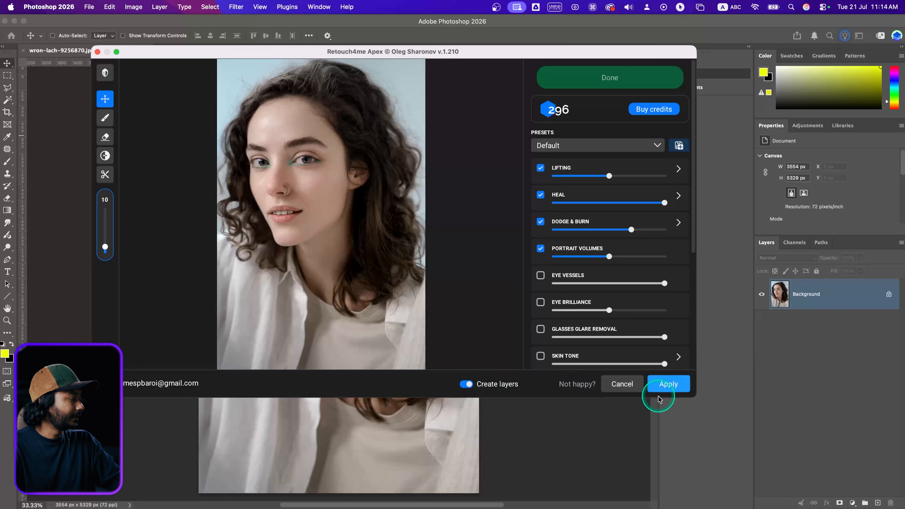
pyautogui.click(662, 387)
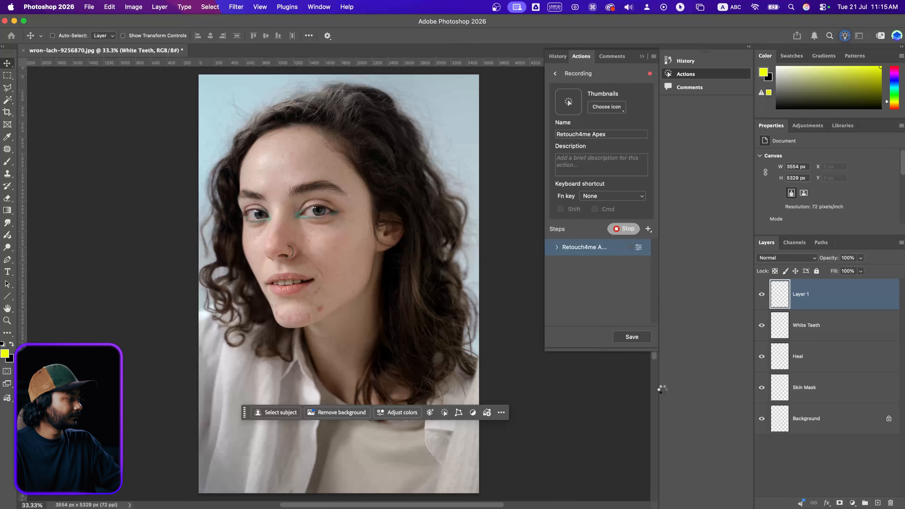
# Record a Retouch4me Apex Automation step into the action and stop recording
pyautogui.click(662, 388)
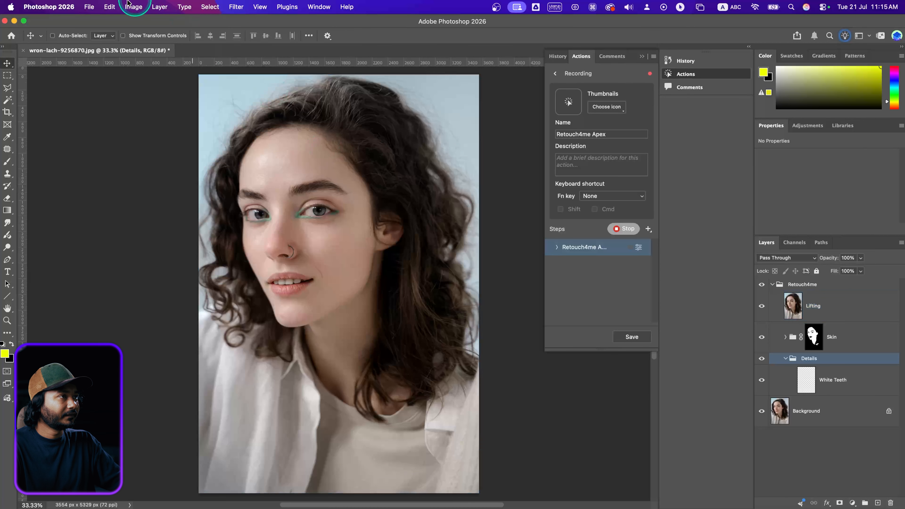
pyautogui.click(89, 6)
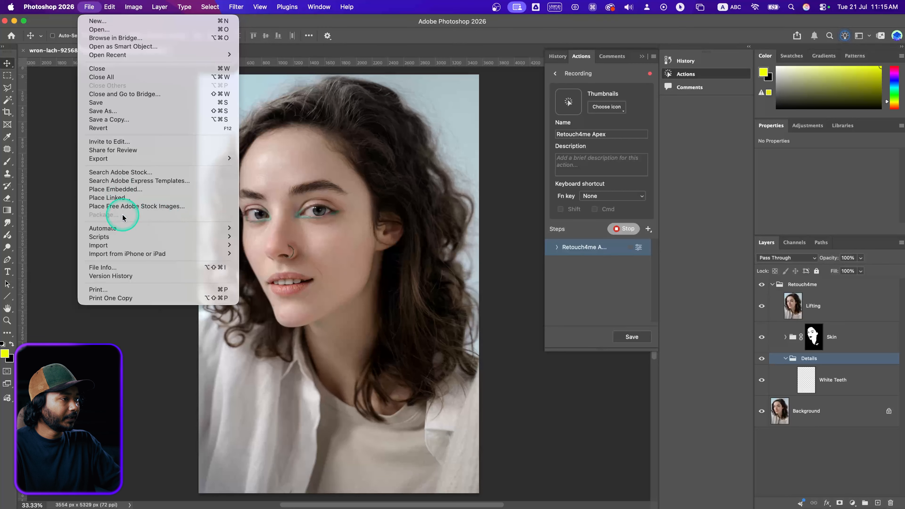
pyautogui.moveTo(224, 228)
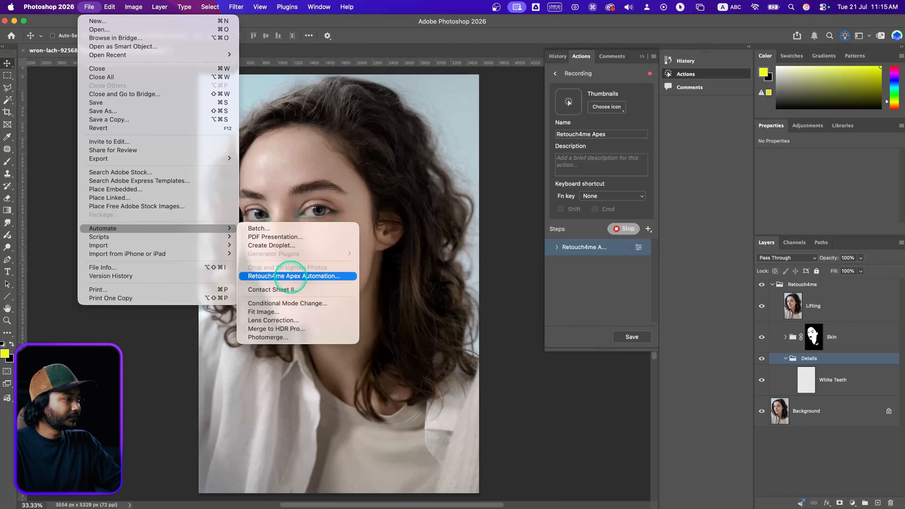
pyautogui.click(291, 277)
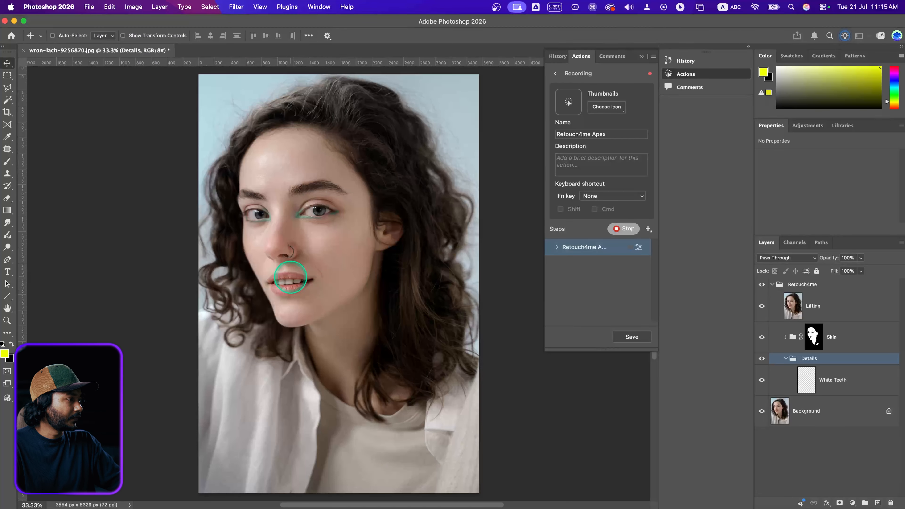
pyautogui.click(622, 231)
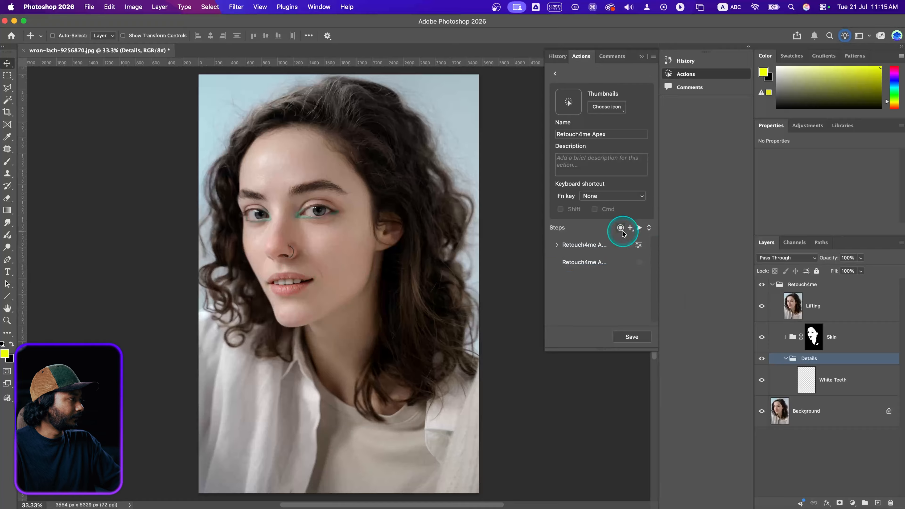
# Save the Retouch4me Apex action, then select the Lifting layer
pyautogui.click(637, 338)
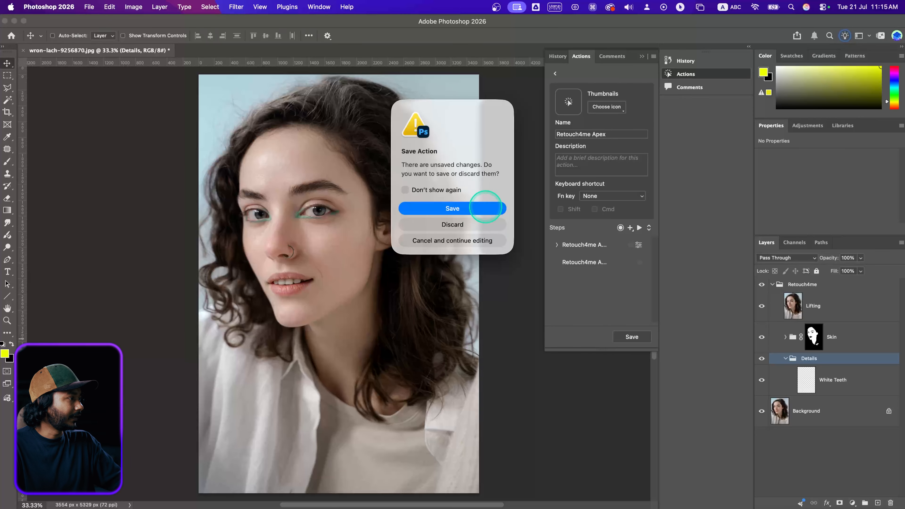
pyautogui.click(485, 208)
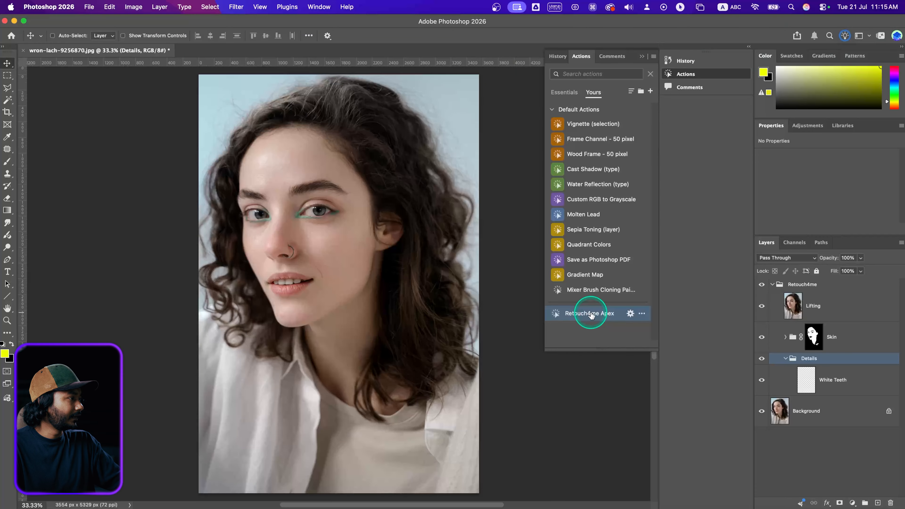
pyautogui.click(836, 298)
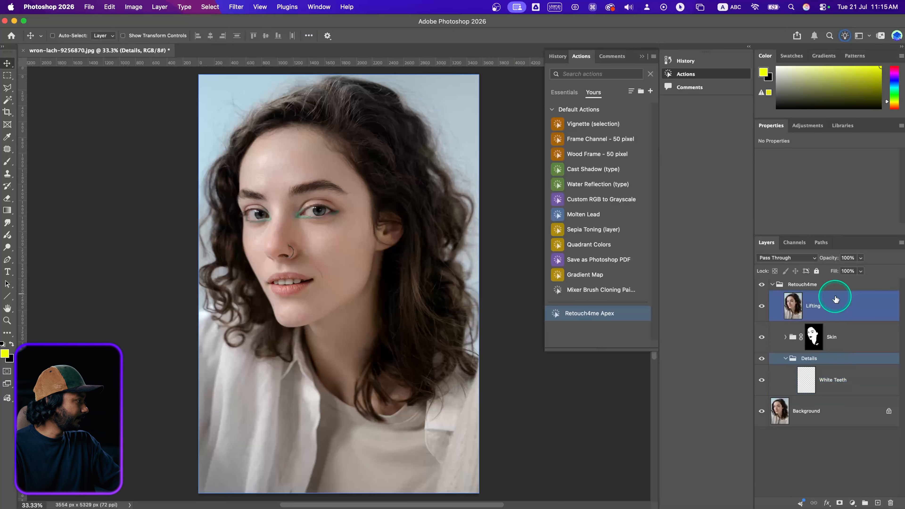
# Delete the retouch layers from Lifting through Details and replay the Retouch4me Apex action
pyautogui.keyDown('shift'); pyautogui.click(840, 288); pyautogui.keyUp('shift')
pyautogui.press('Delete')
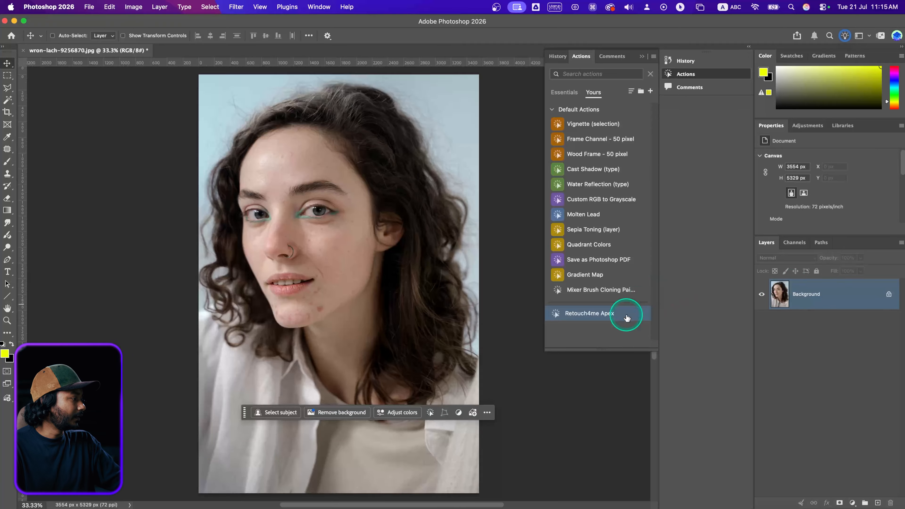
pyautogui.click(591, 313)
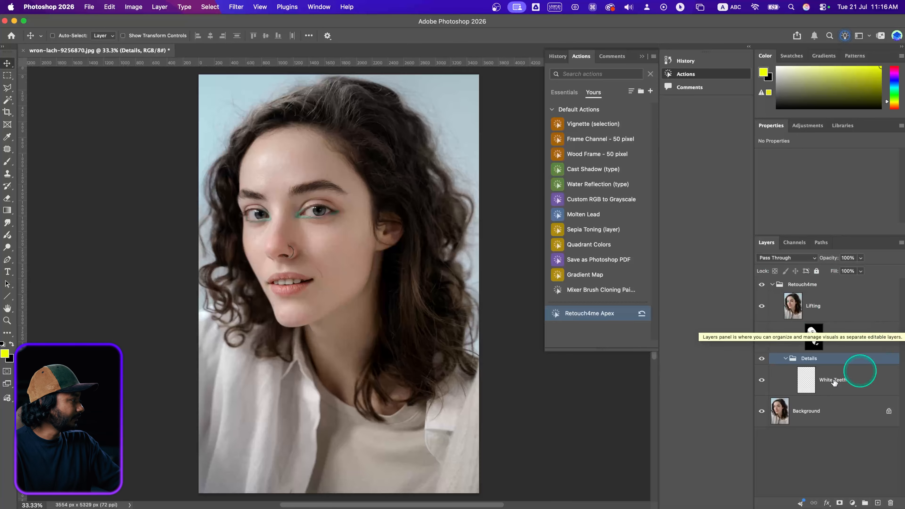
# Collapse the Retouch4me group and drag olga-volkovitskaia-131638009-17580300.jpg from Finder into Photoshop
pyautogui.click(779, 284)
pyautogui.click(773, 284)
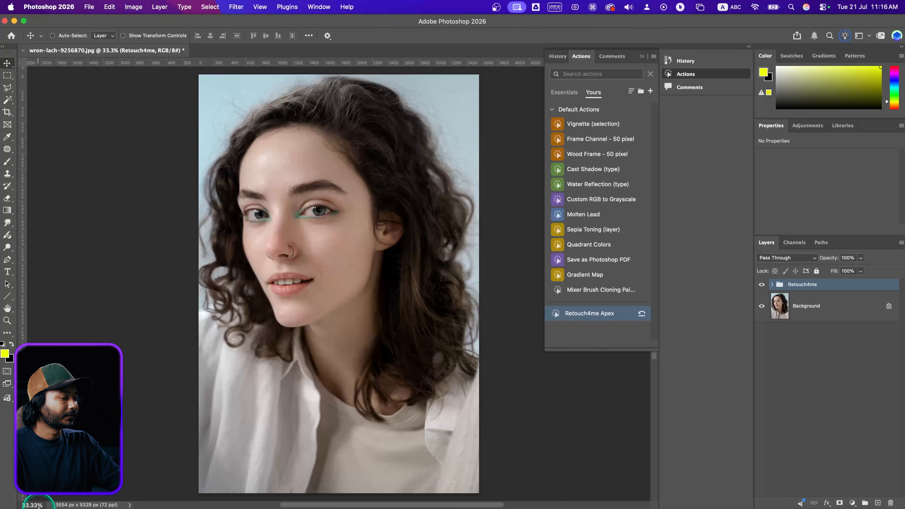
pyautogui.click(51, 501)
pyautogui.moveTo(463, 98); pyautogui.dragTo(209, 51)
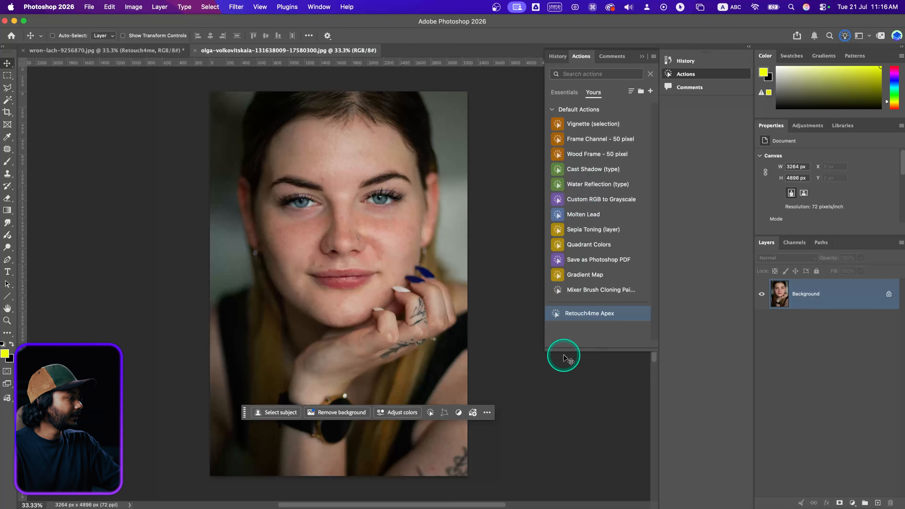
pyautogui.click(581, 314)
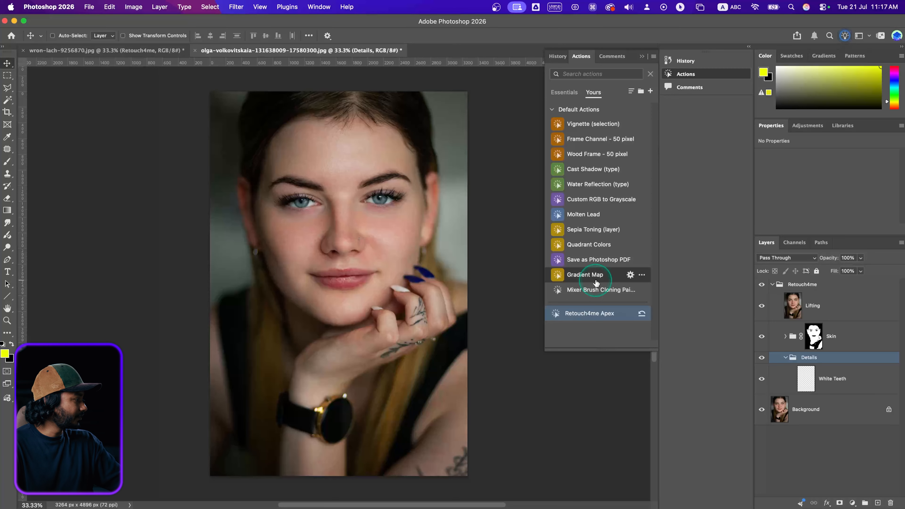
pyautogui.click(790, 336)
pyautogui.click(786, 337)
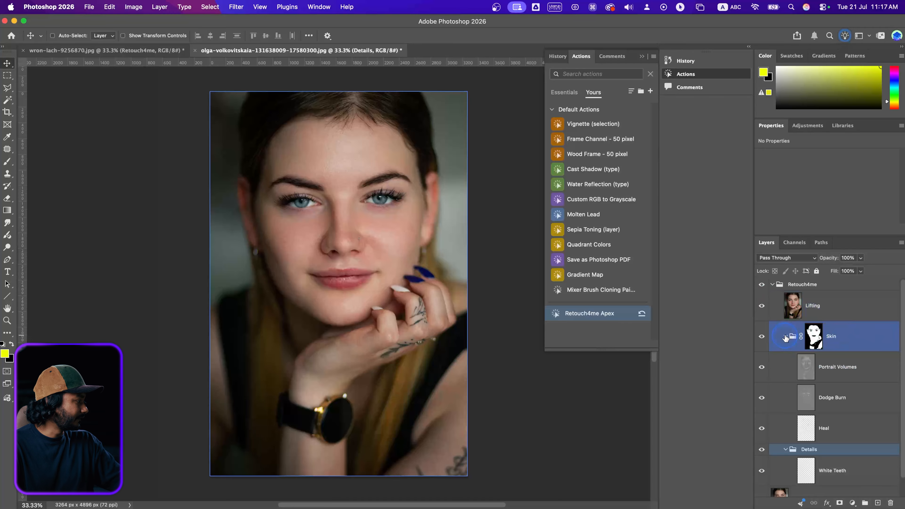